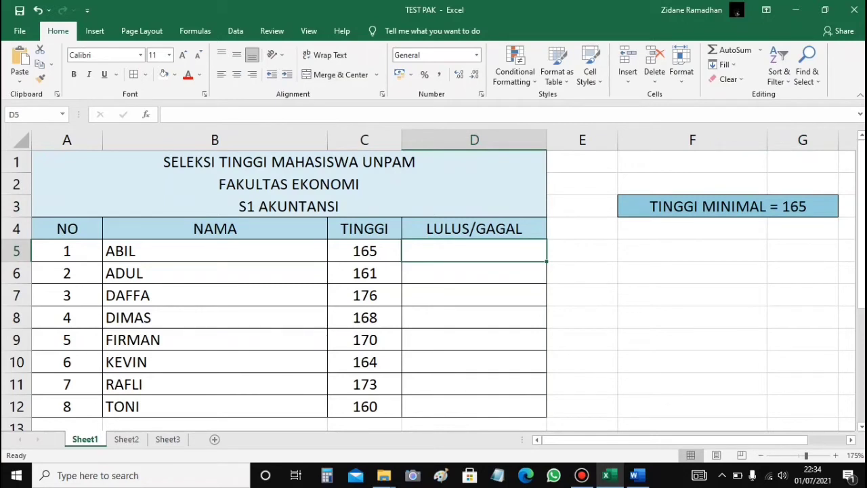
Write the formula =IF(C5>=165;"LULUS";"TIDAK LULUS") in cell D5 to grade the first student's height.
{"action": "type", "text": "=IF("}
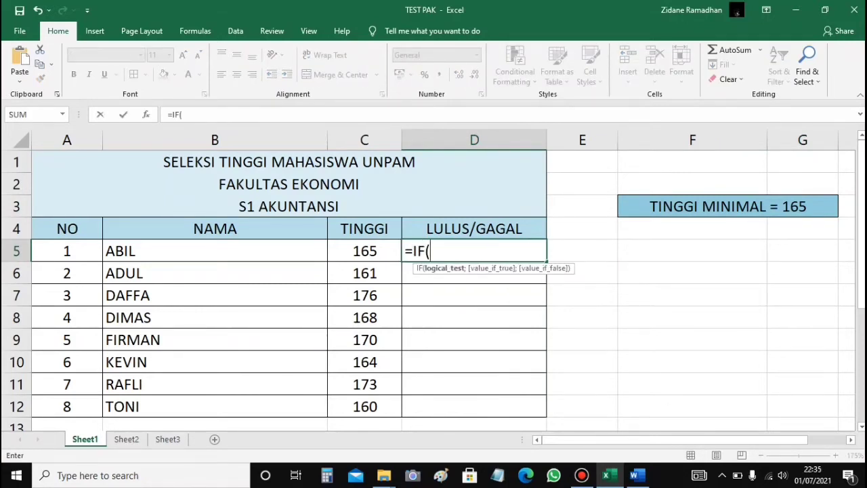
{"action": "key", "text": "Left"}
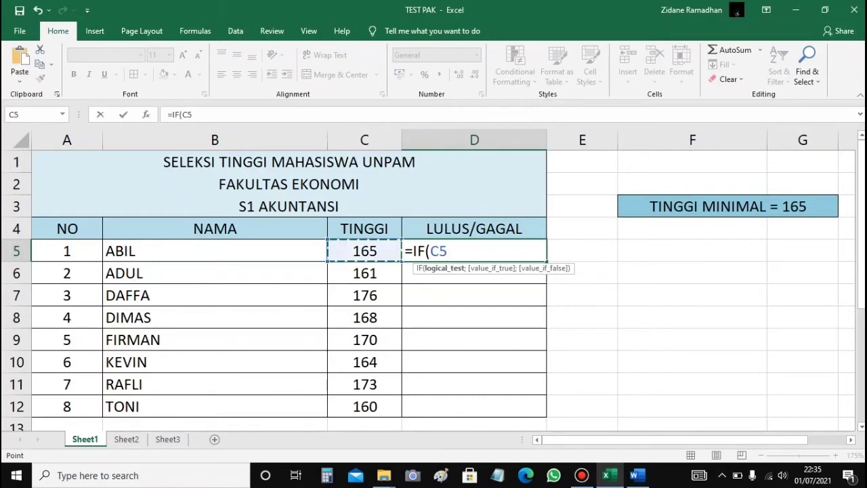
{"action": "type", "text": ">"}
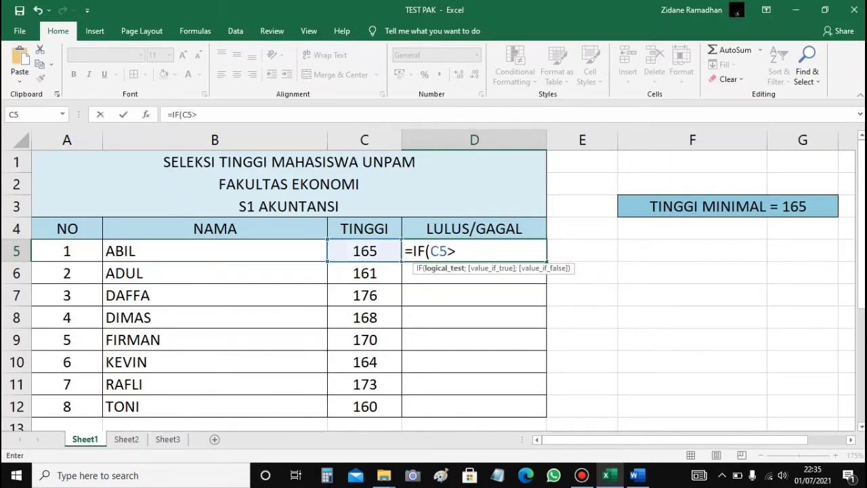
{"action": "type", "text": "=165;\"L"}
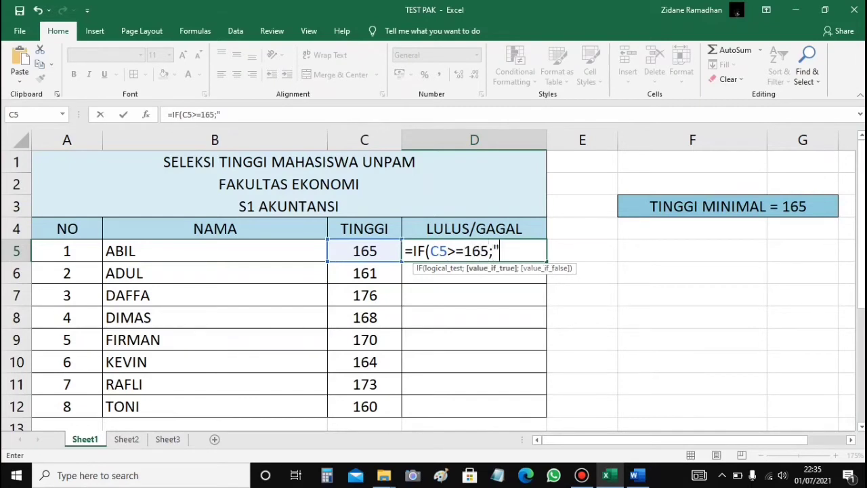
{"action": "type", "text": "ULUS\""}
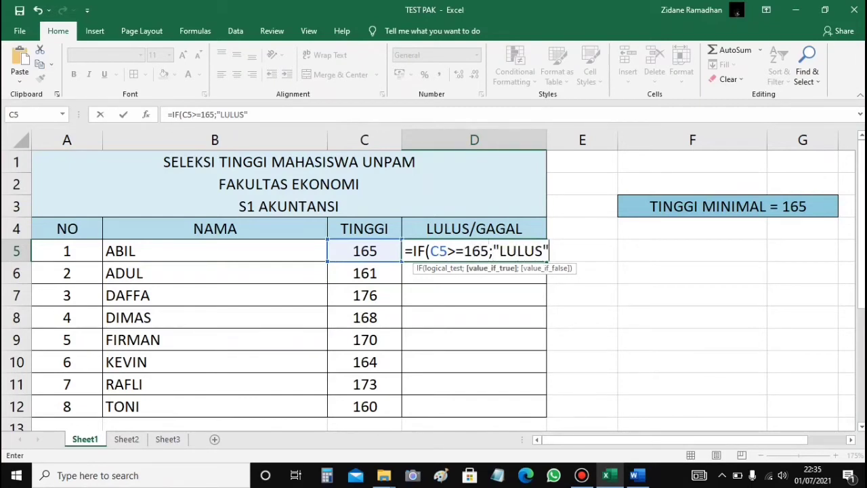
{"action": "type", "text": ";\"TIDAK LULUS"}
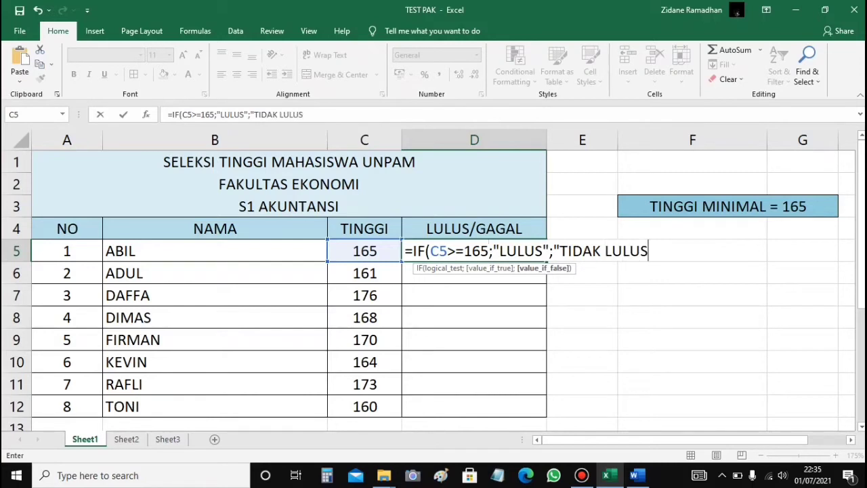
{"action": "type", "text": "\")"}
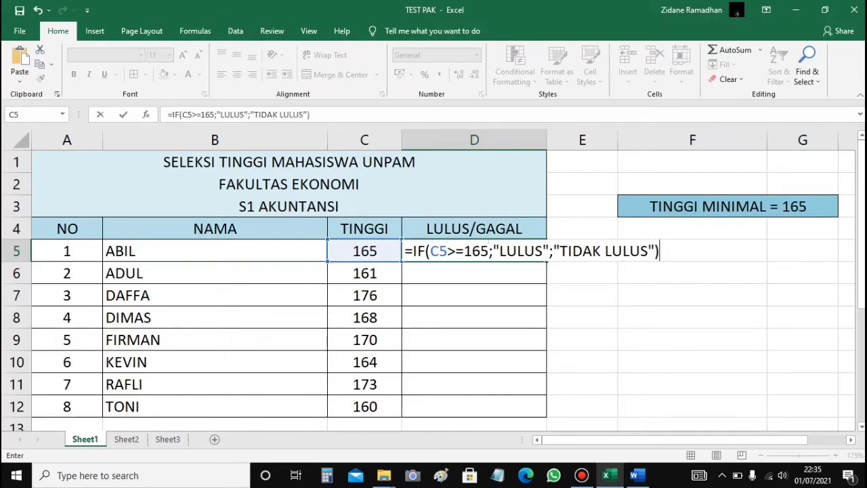
Review the condition and the two result texts of the height formula in D5, and commit it.
{"action": "left_click_drag", "start_coordinate": [430, 250], "coordinate": [544, 250]}
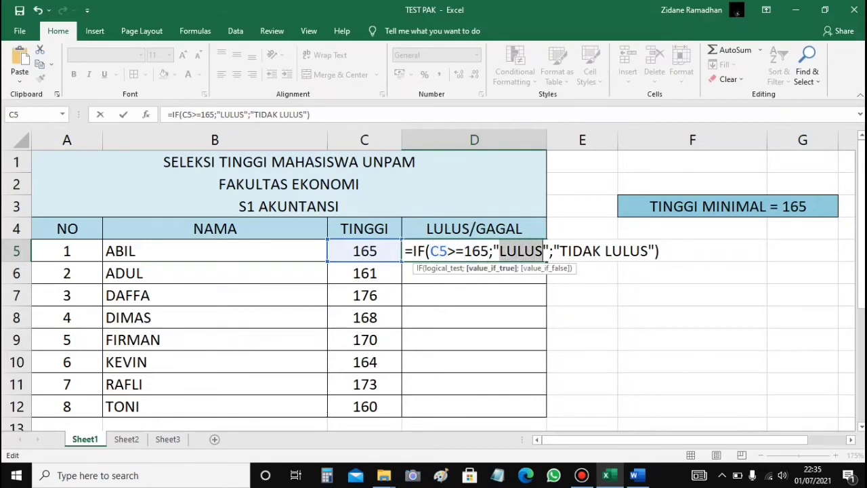
{"action": "left_click_drag", "start_coordinate": [559, 251], "coordinate": [649, 251]}
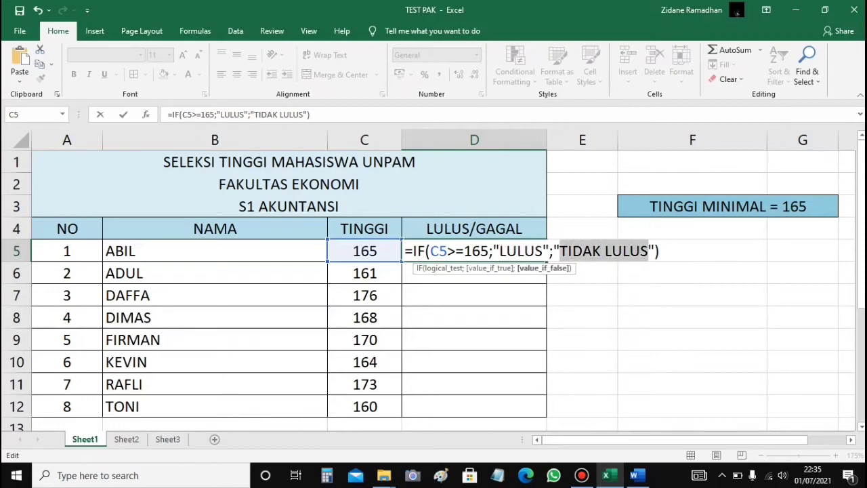
{"action": "left_click_drag", "start_coordinate": [430, 251], "coordinate": [543, 251]}
{"action": "left_click", "coordinate": [464, 251]}
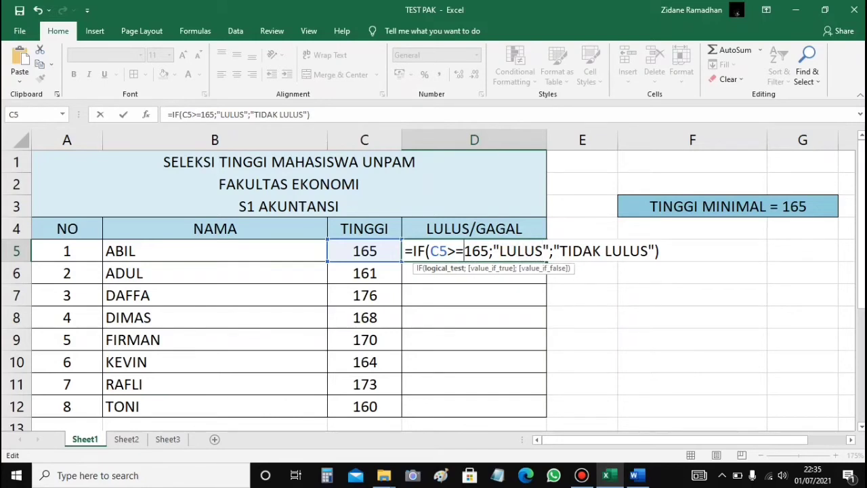
{"action": "left_click_drag", "start_coordinate": [560, 251], "coordinate": [649, 251]}
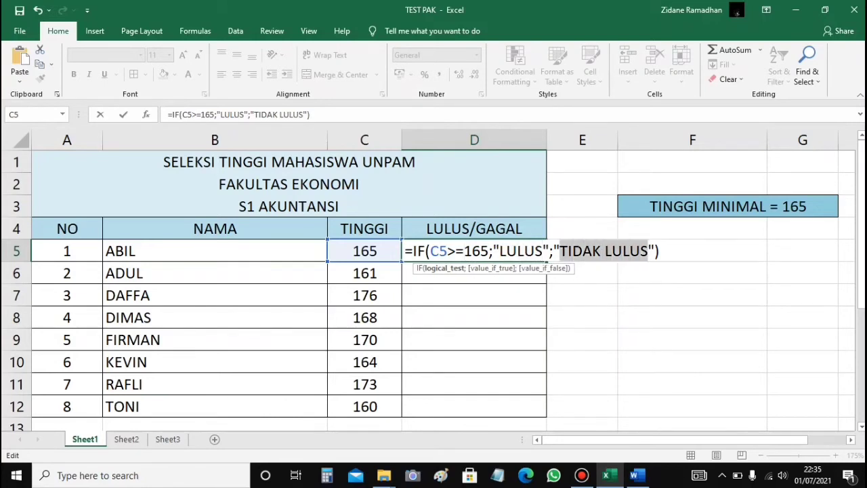
{"action": "left_click", "coordinate": [439, 251]}
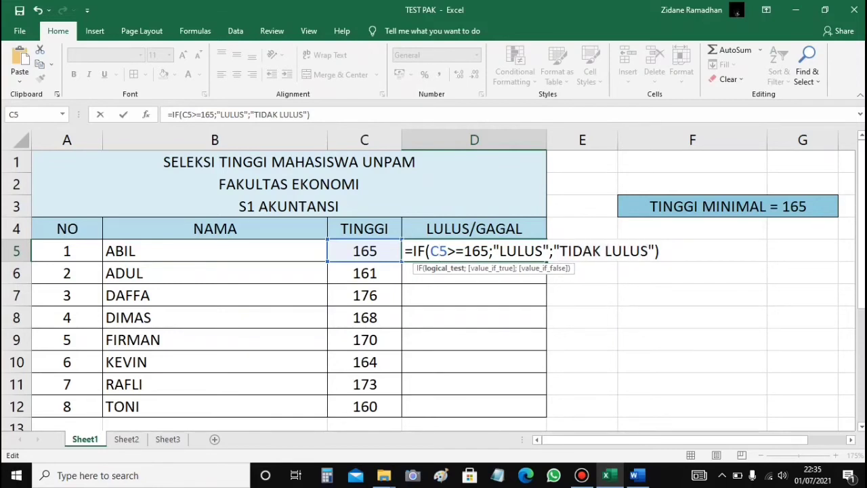
{"action": "left_click", "coordinate": [659, 251]}
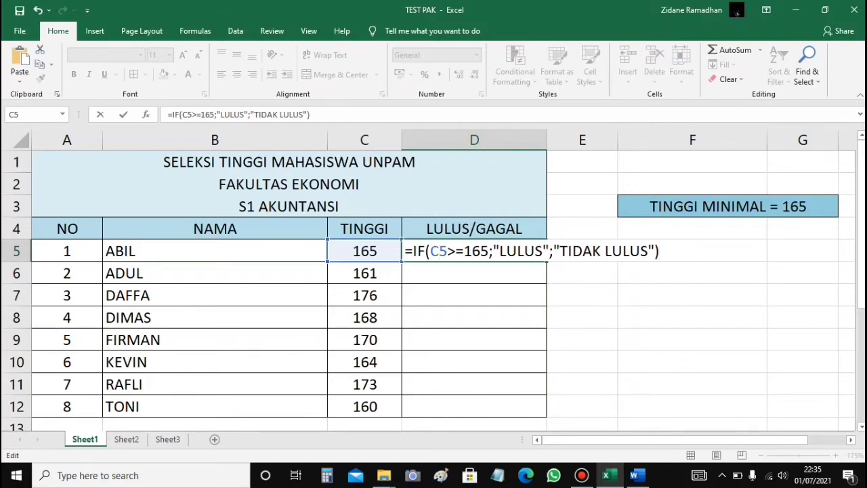
{"action": "key", "text": "Return"}
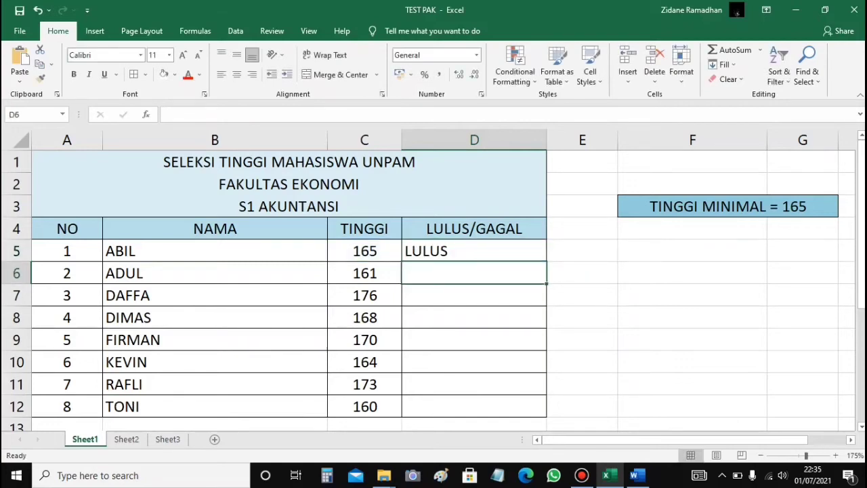
Copy the D5 formula down through D12 and check the results against the heights in C5:C12.
{"action": "left_click", "coordinate": [475, 251]}
{"action": "left_click_drag", "start_coordinate": [547, 261], "coordinate": [547, 418]}
{"action": "left_click", "coordinate": [474, 229]}
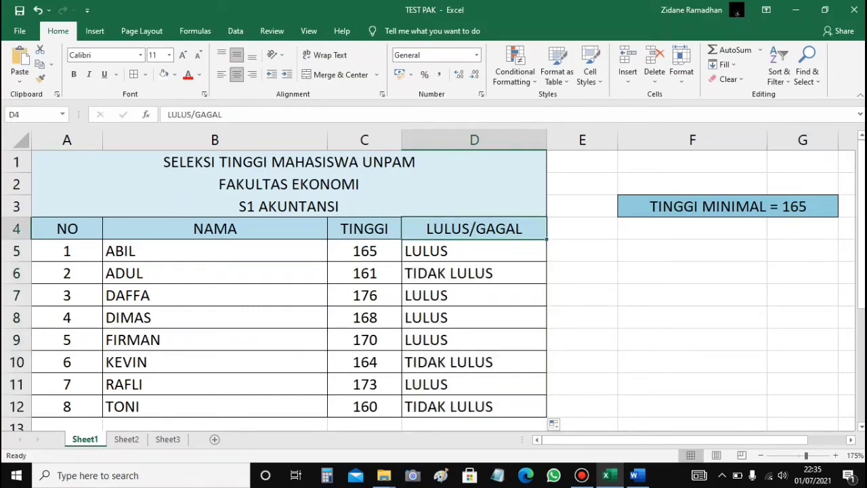
{"action": "left_click_drag", "start_coordinate": [364, 251], "coordinate": [364, 407]}
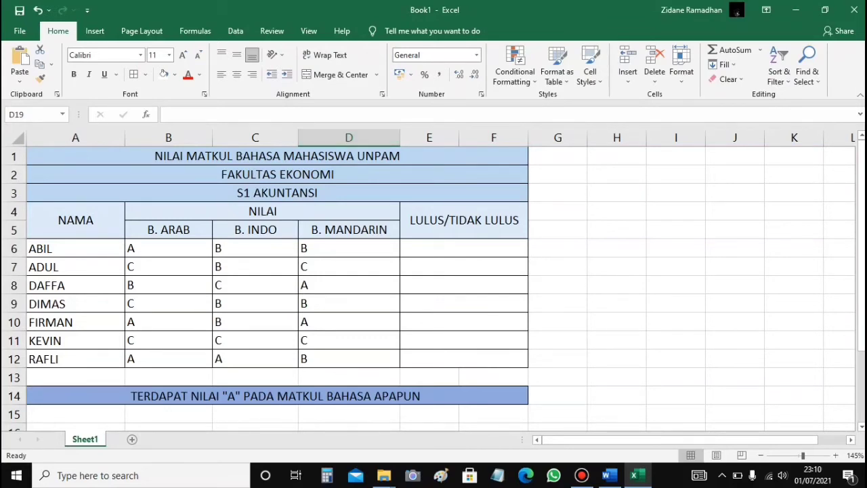
Begin an IF formula in E6 with an OR test for whether B6, C6 or D6 equals "A".
{"action": "left_click", "coordinate": [277, 396]}
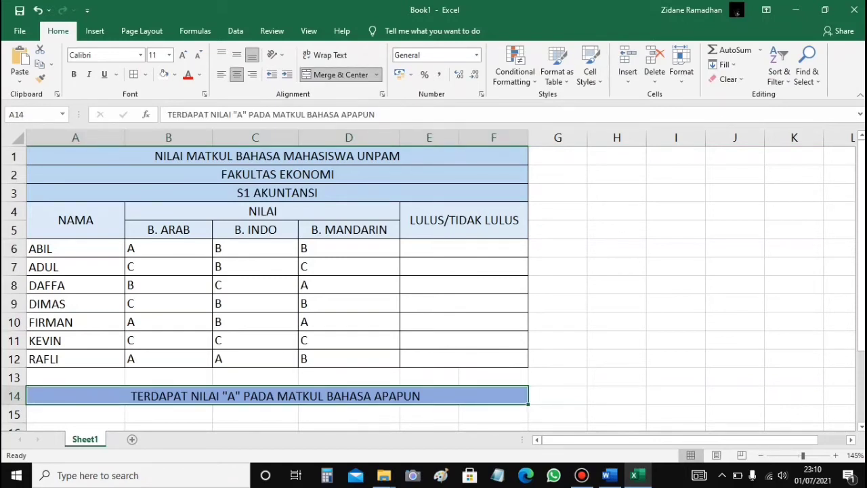
{"action": "left_click", "coordinate": [464, 248]}
{"action": "type", "text": "="}
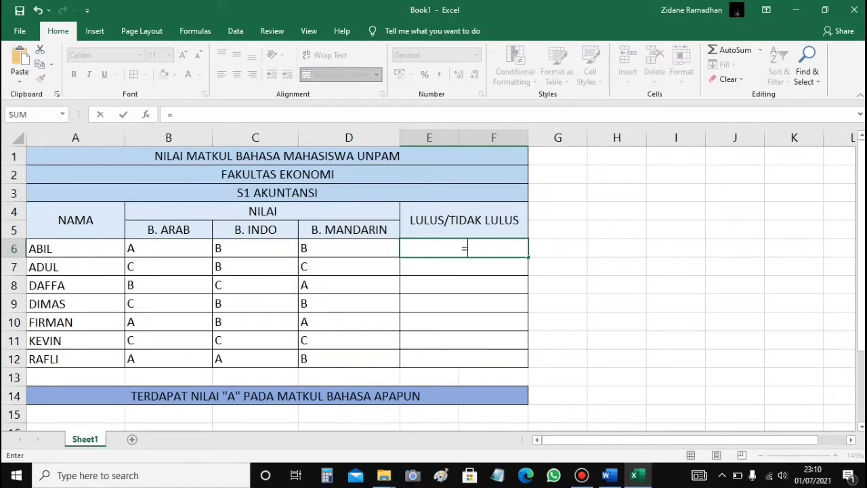
{"action": "type", "text": "IF(OR("}
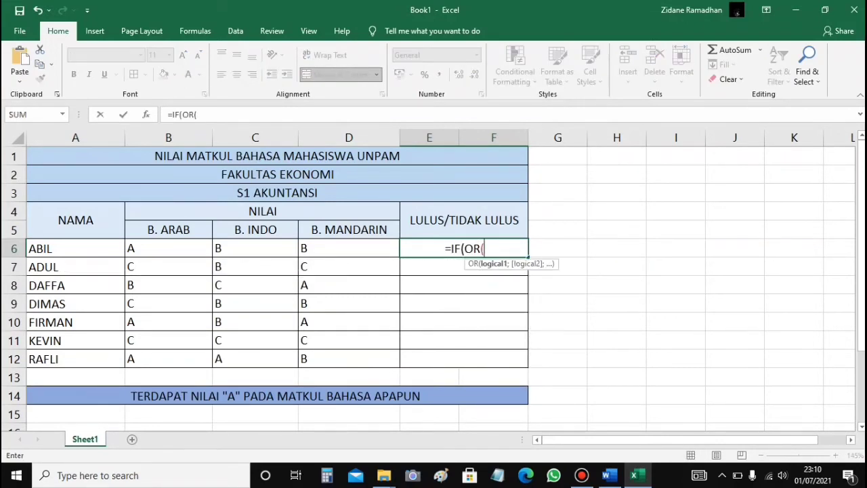
{"action": "left_click", "coordinate": [168, 248]}
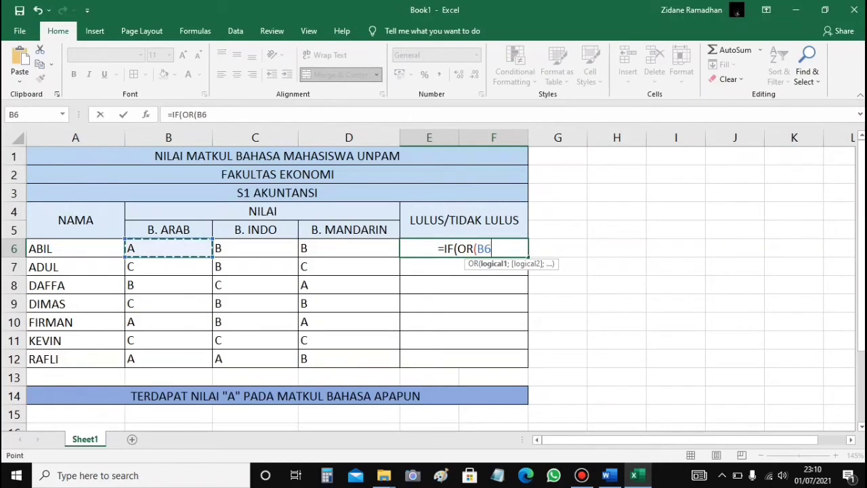
{"action": "type", "text": "=\"A\""}
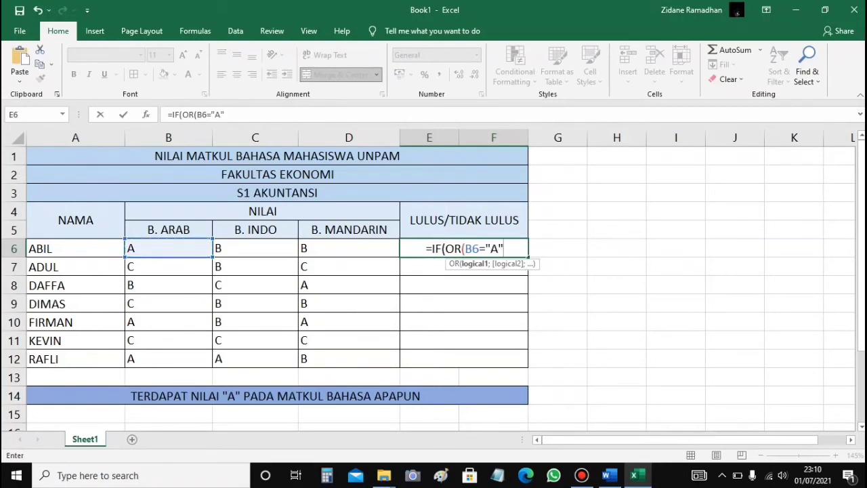
{"action": "type", "text": ";("}
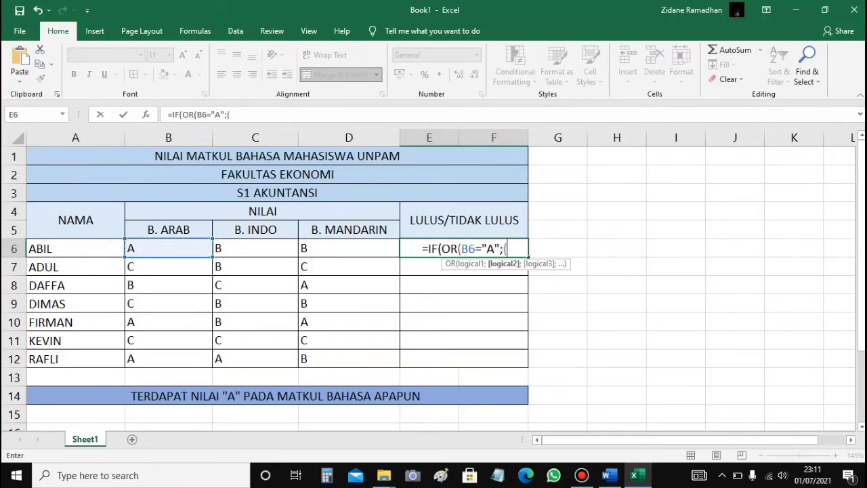
{"action": "key", "text": "BackSpace"}
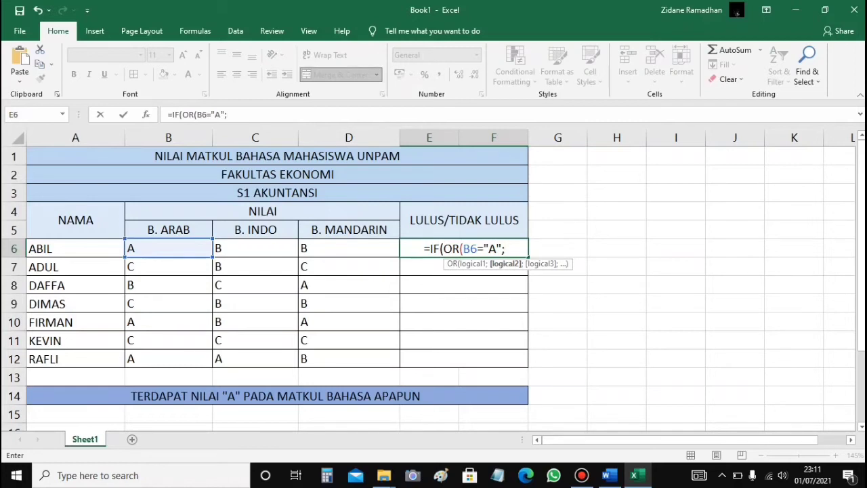
{"action": "type", "text": "C6="}
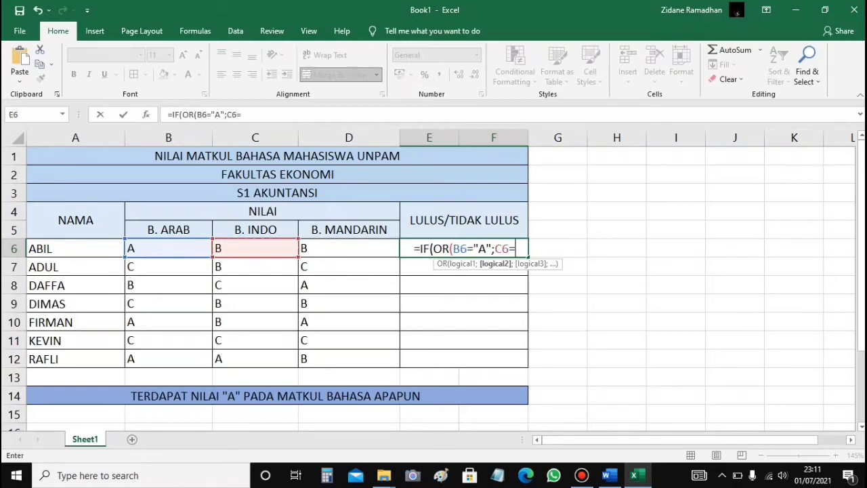
{"action": "type", "text": "\"A\";"}
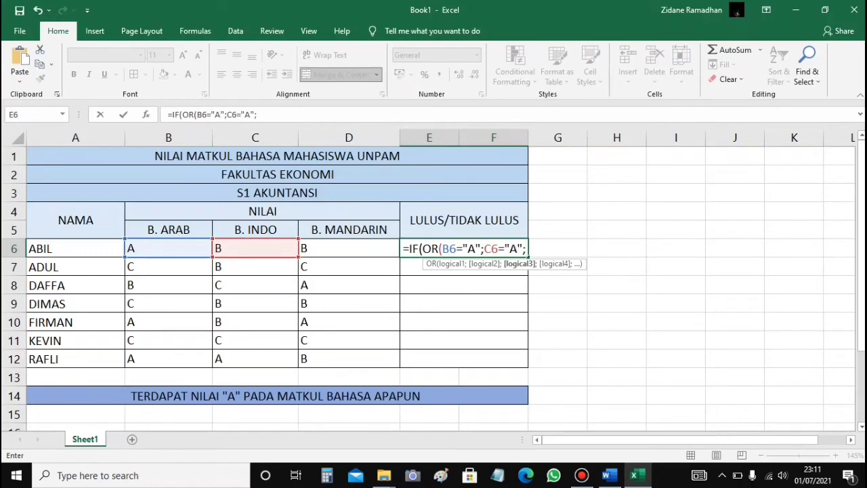
{"action": "type", "text": "D6=\"A"}
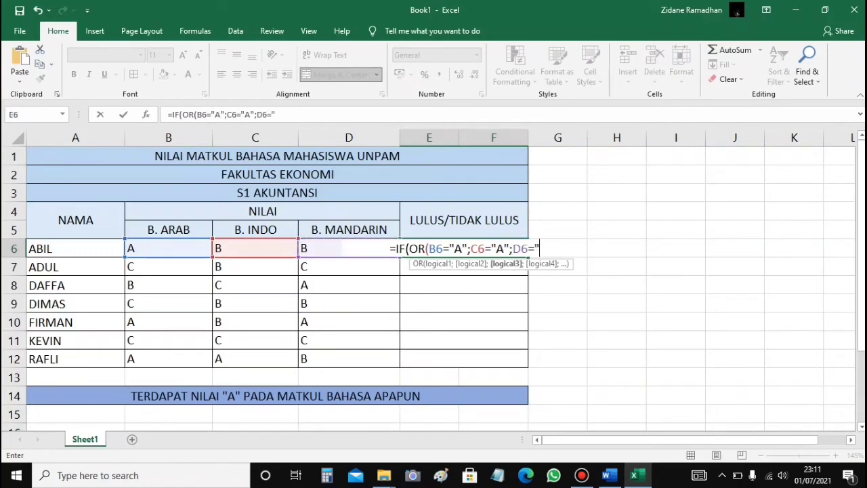
{"action": "type", "text": "\");"}
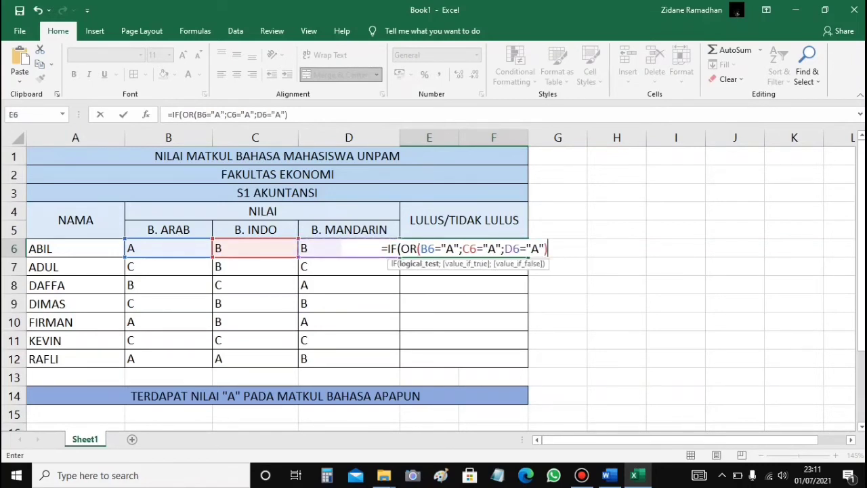
Complete the E6 formula with "LULUS" as the true result and "TIDAK LULUS" as the false result.
{"action": "type", "text": "\"LULUS"}
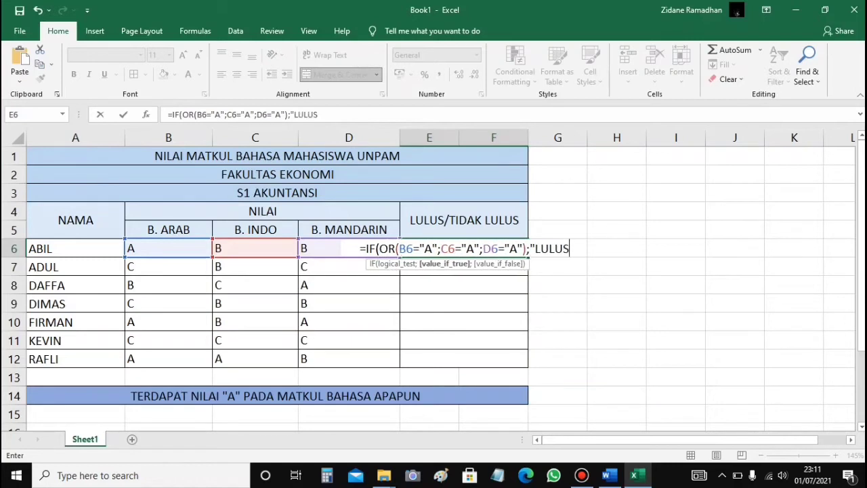
{"action": "type", "text": "\";\"TIDAK L"}
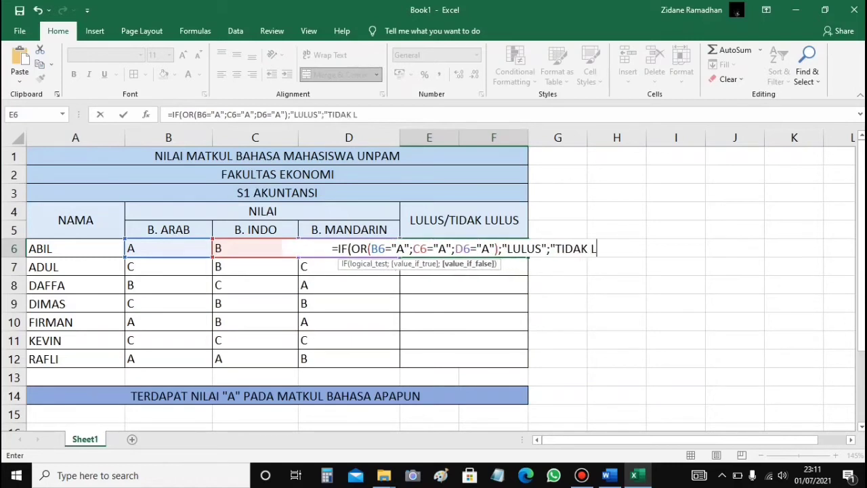
{"action": "type", "text": "ULUS\")"}
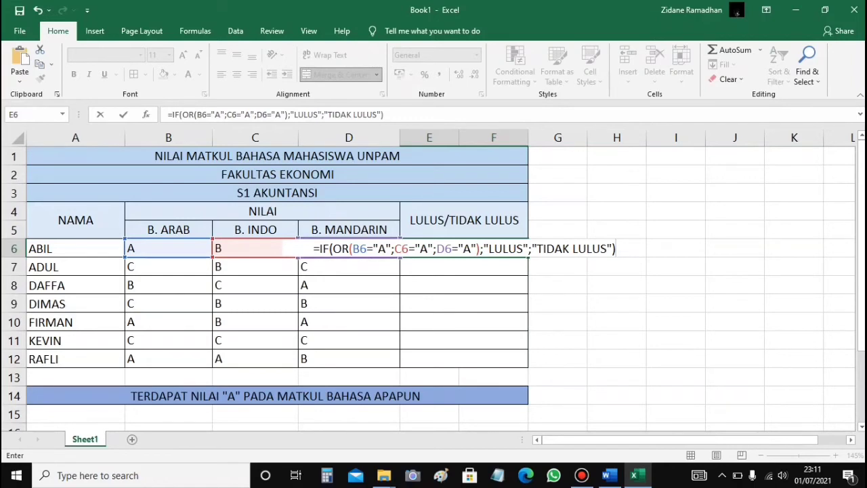
Review the OR conditions and both result texts of the E6 formula, and commit it.
{"action": "left_click_drag", "start_coordinate": [352, 249], "coordinate": [522, 248]}
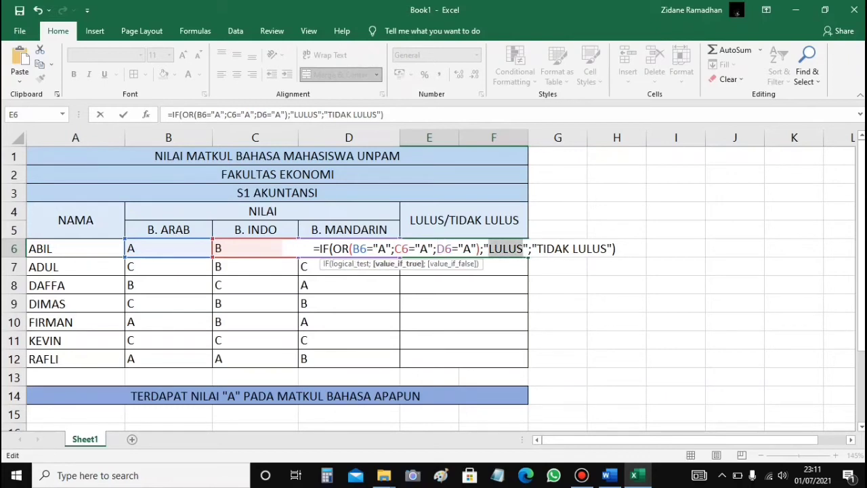
{"action": "left_click", "coordinate": [366, 249]}
{"action": "left_click_drag", "start_coordinate": [353, 249], "coordinate": [476, 248]}
{"action": "left_click_drag", "start_coordinate": [536, 248], "coordinate": [608, 249]}
{"action": "left_click", "coordinate": [616, 248]}
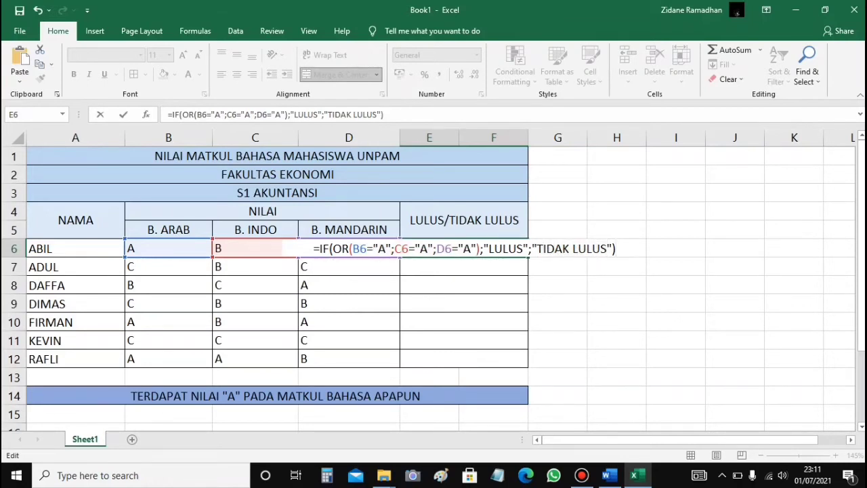
{"action": "key", "text": "Return"}
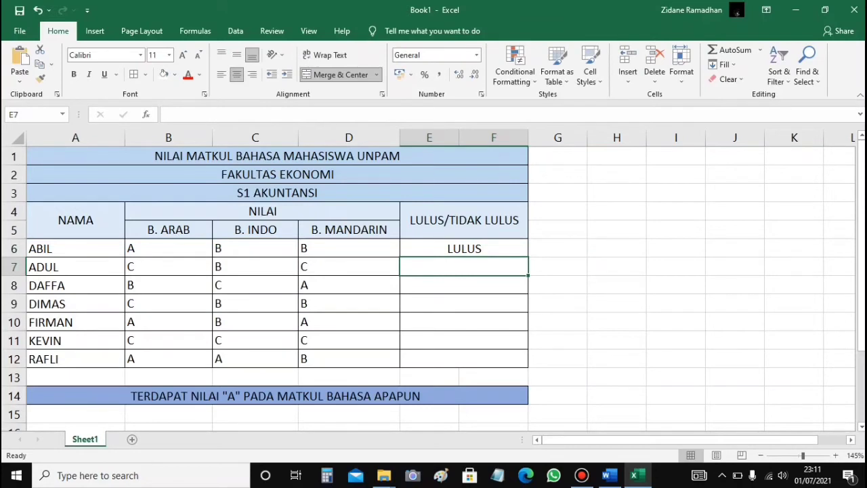
Compare the pass result in row 6 with that student's B. ARAB grade.
{"action": "left_click", "coordinate": [75, 248]}
{"action": "left_click", "coordinate": [464, 248]}
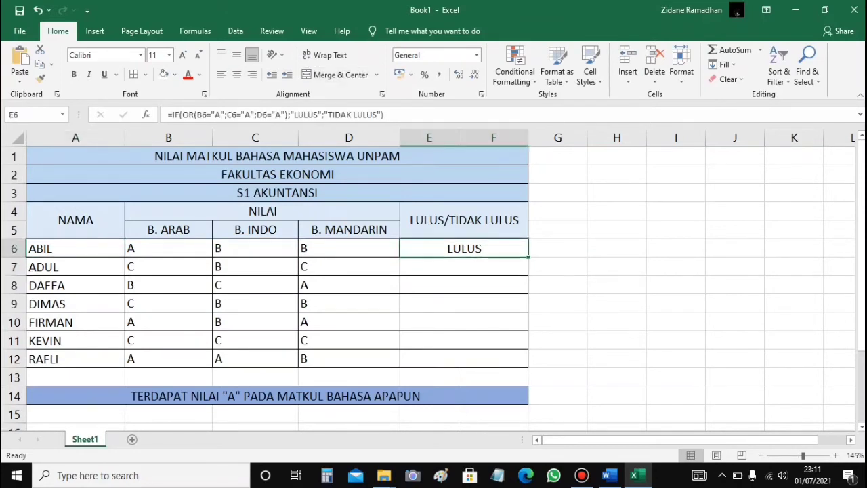
{"action": "left_click", "coordinate": [168, 249]}
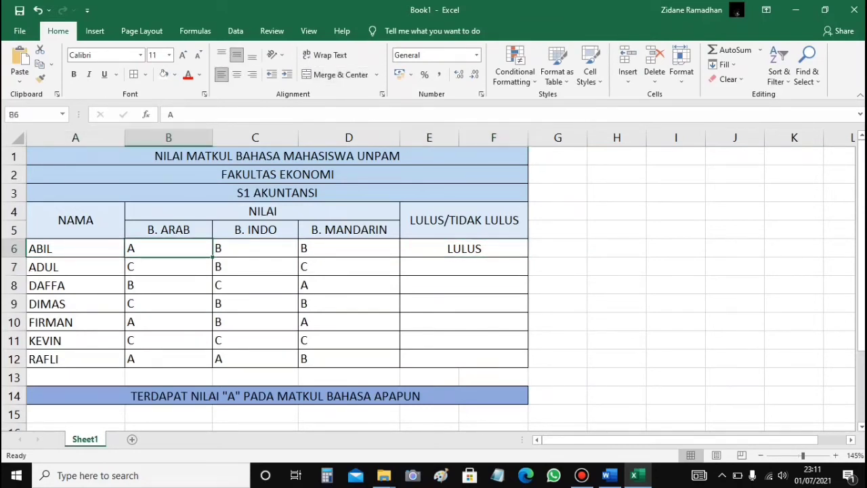
Copy the E6 pass/fail formula down the LULUS/TIDAK LULUS column through row 12.
{"action": "left_click", "coordinate": [464, 249]}
{"action": "left_click_drag", "start_coordinate": [528, 257], "coordinate": [528, 368]}
{"action": "left_click", "coordinate": [256, 229]}
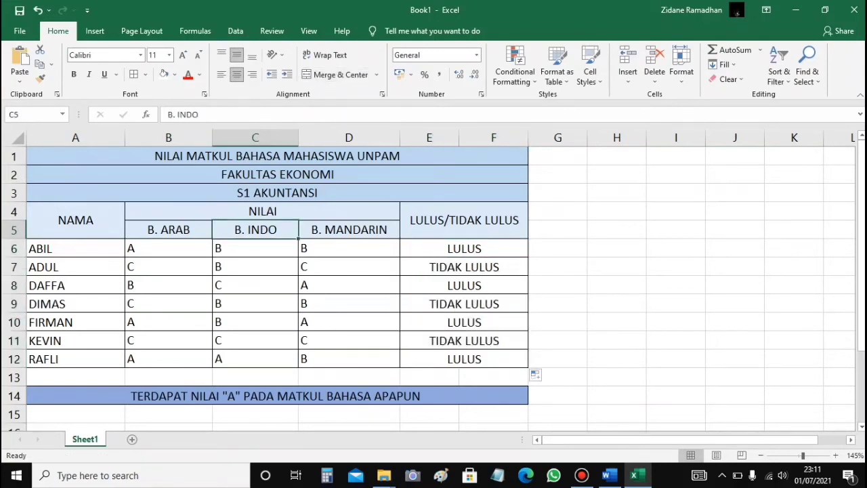
Compare the filled results in rows 6, 8, 10 and 12 with those students' language grades.
{"action": "left_click", "coordinate": [75, 220]}
{"action": "left_click", "coordinate": [75, 249]}
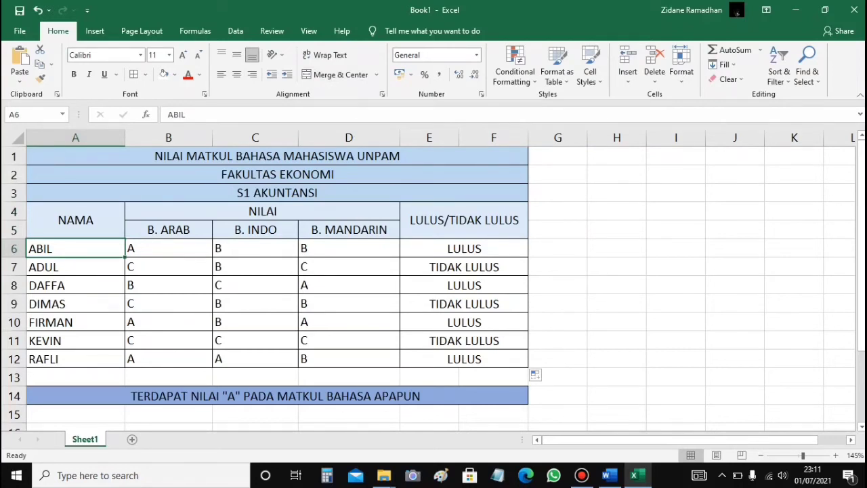
{"action": "left_click", "coordinate": [169, 248]}
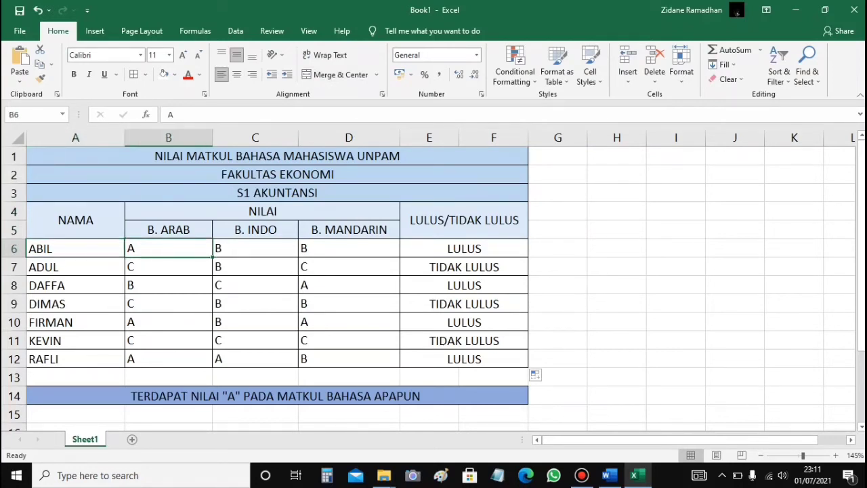
{"action": "left_click", "coordinate": [465, 248]}
{"action": "left_click", "coordinate": [464, 285]}
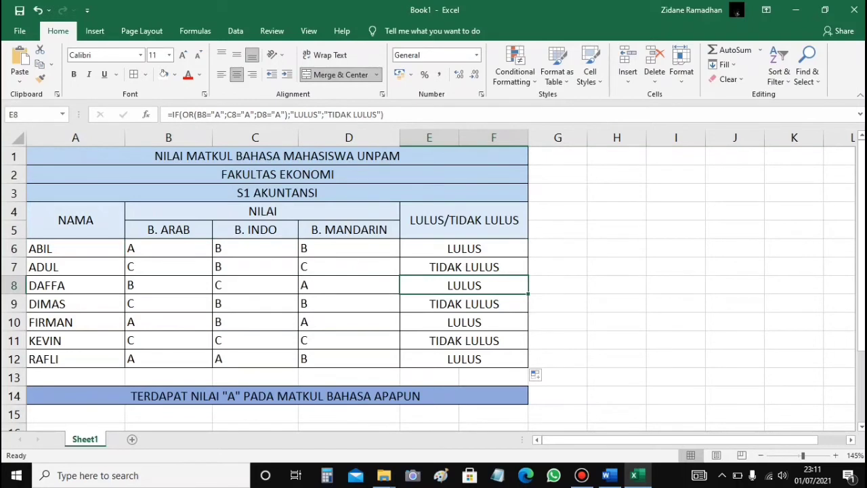
{"action": "left_click", "coordinate": [464, 322]}
{"action": "left_click", "coordinate": [464, 359]}
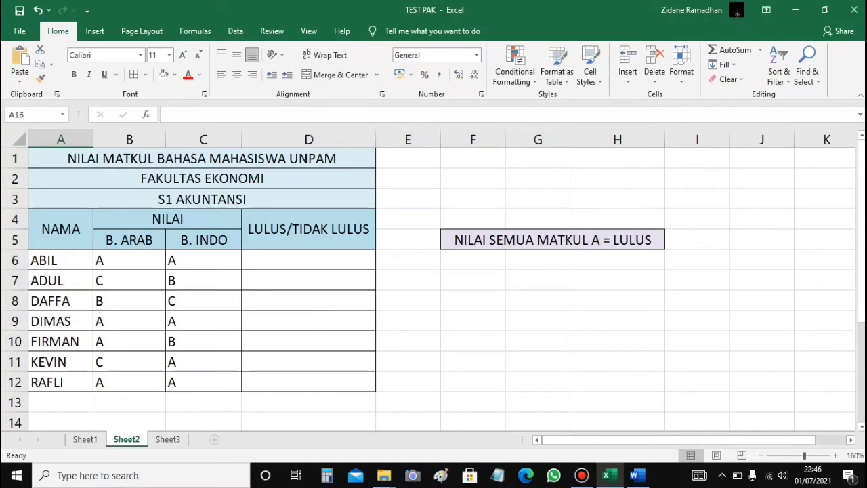
Begin an IF formula in D6 with an AND test for whether B6 and C6 both equal "A".
{"action": "left_click", "coordinate": [553, 239]}
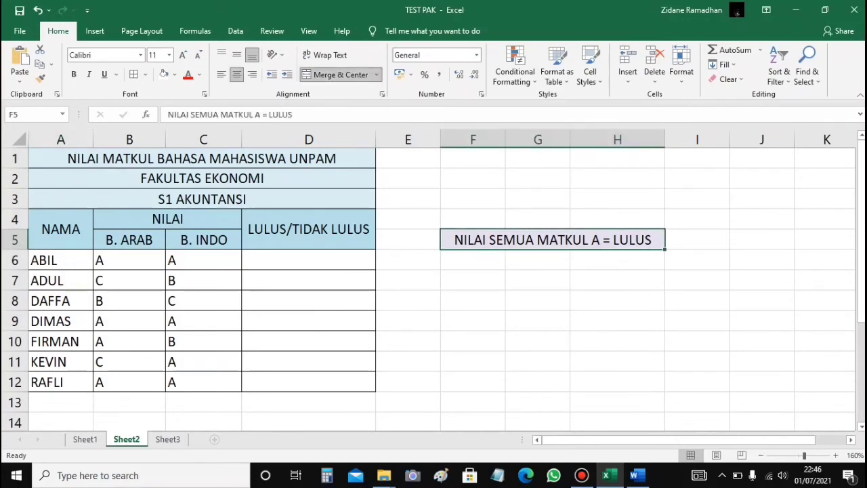
{"action": "left_click", "coordinate": [309, 260]}
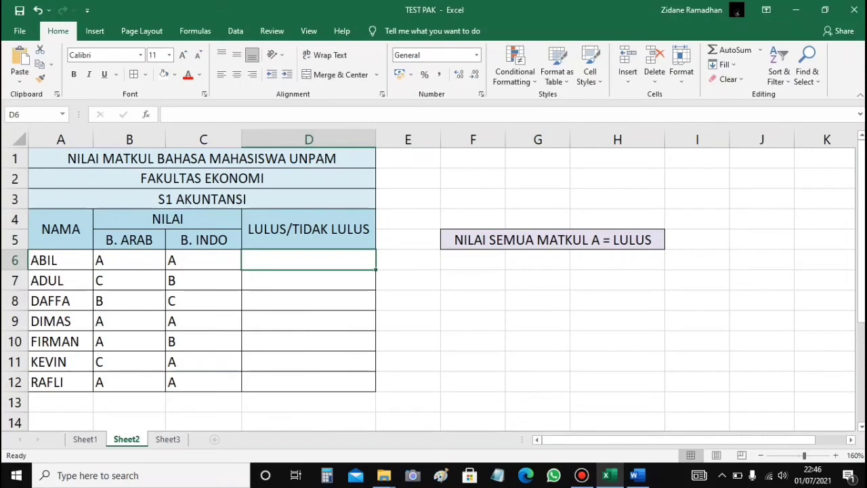
{"action": "type", "text": "=IF("}
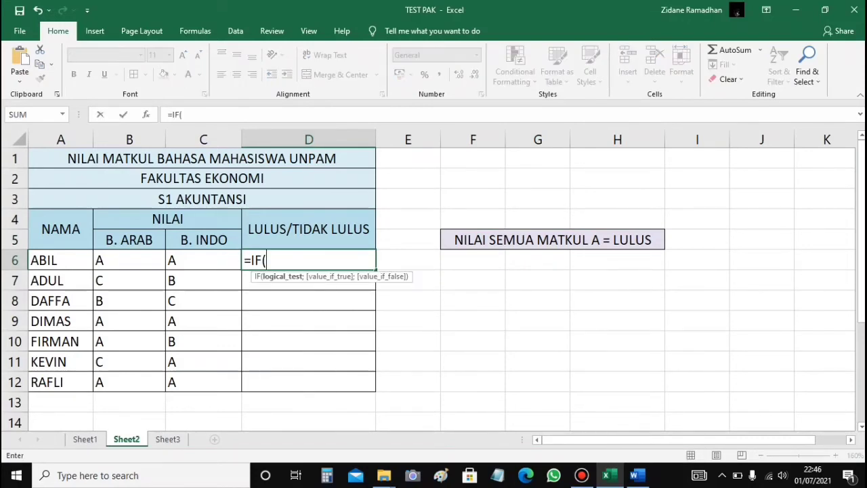
{"action": "type", "text": "AND("}
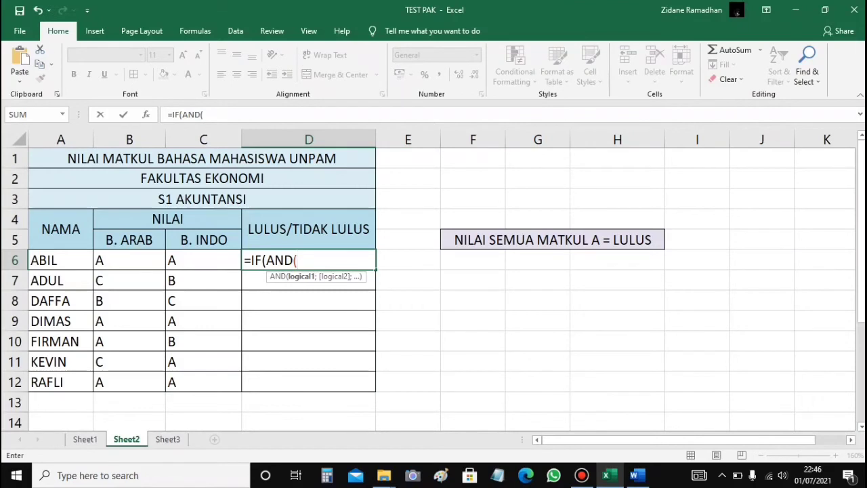
{"action": "left_click", "coordinate": [129, 260]}
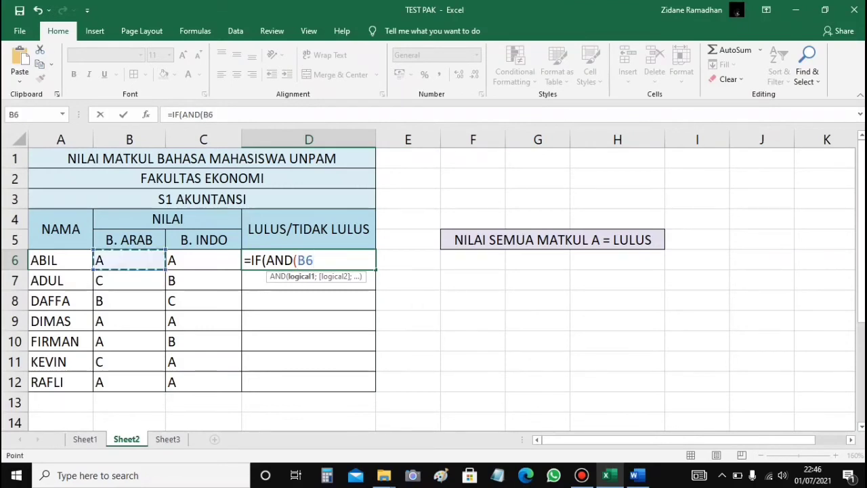
{"action": "type", "text": "=\"A\";"}
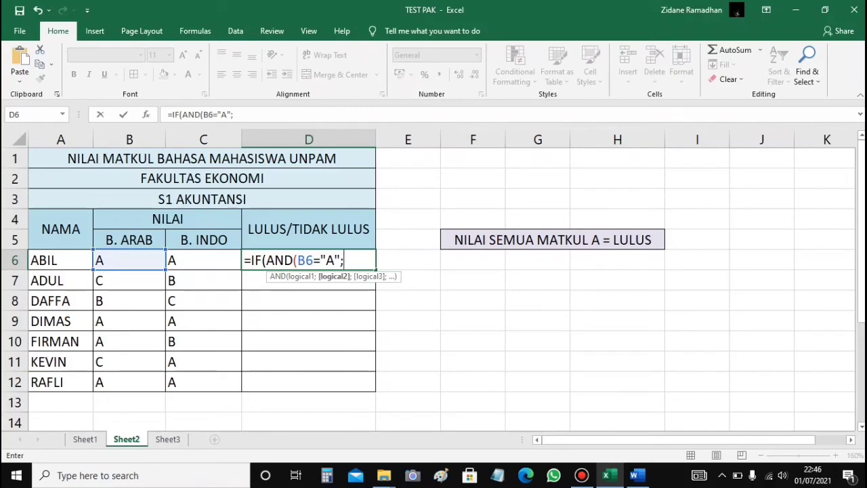
{"action": "type", "text": "C6"}
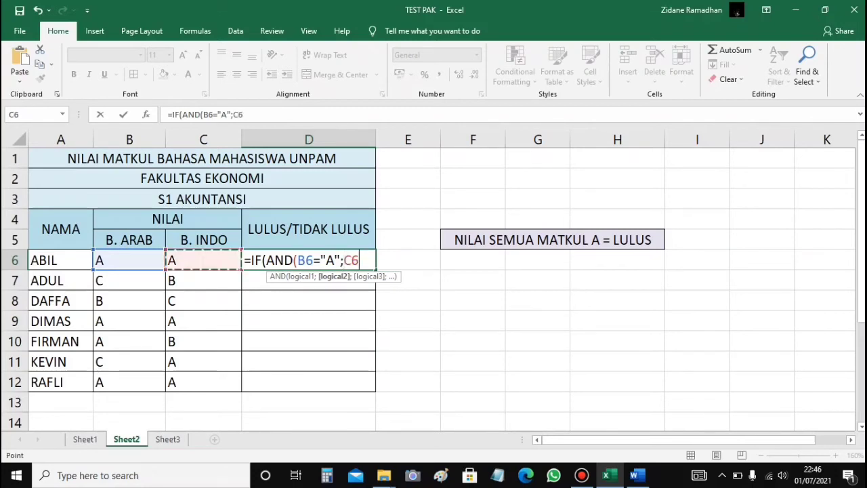
{"action": "type", "text": "=\"A\")"}
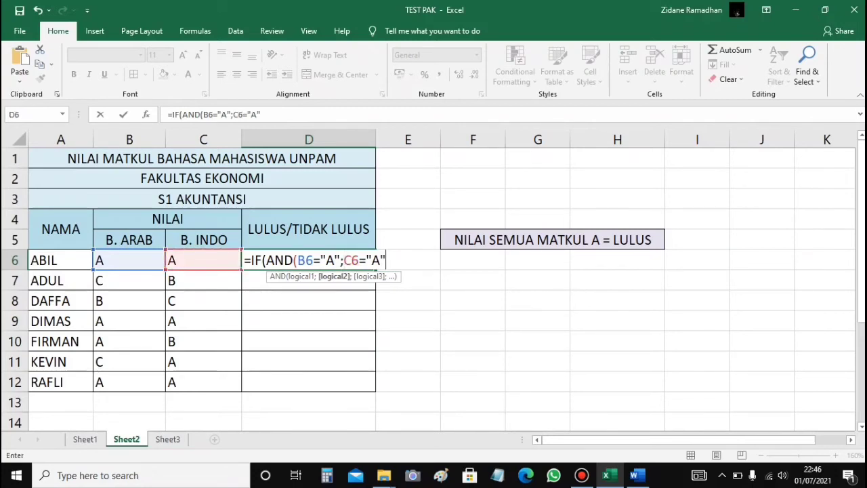
Close the AND test in D6 and add "LULUS" as the true result and "TIDAK LULUS" as the false result.
{"action": "type", "text": ");\"T"}
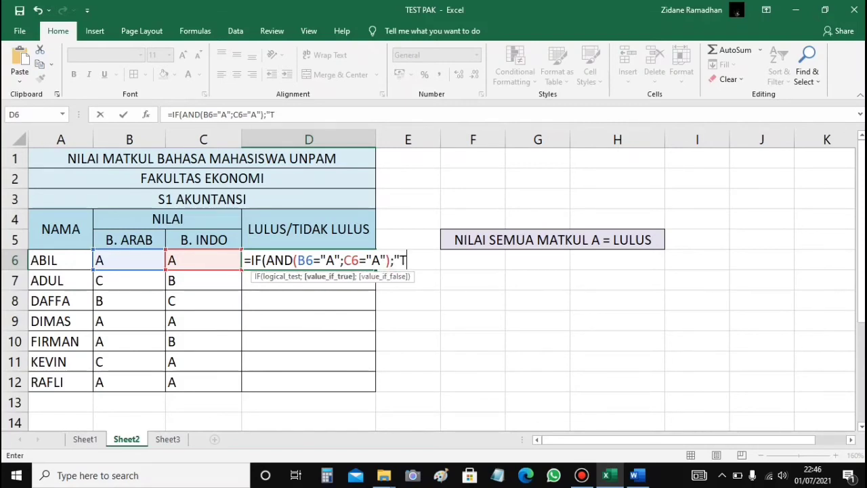
{"action": "key", "text": "BackSpace"}
{"action": "type", "text": "LULUS\";\"TIDAK L"}
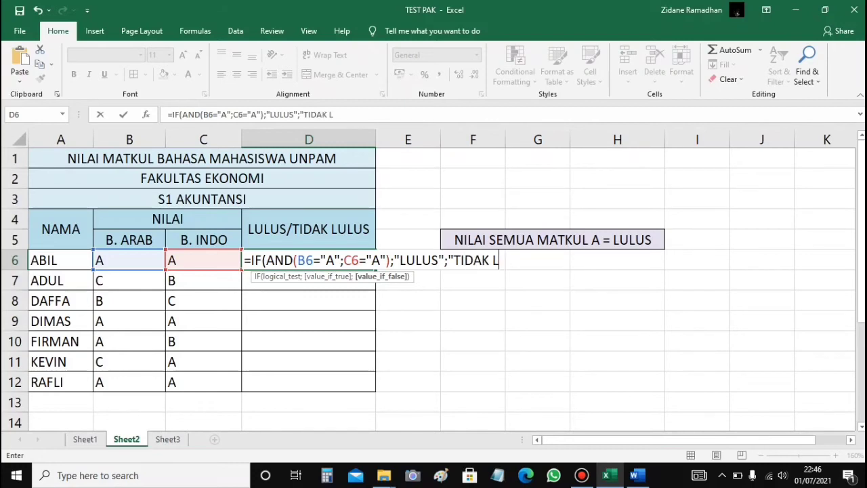
{"action": "type", "text": "ULUS\")"}
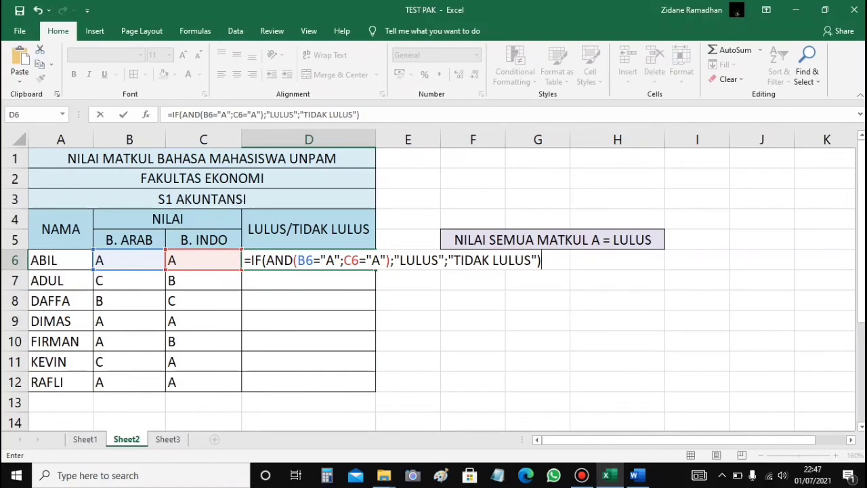
Review the AND conditions and both result texts of the D6 formula, and commit it.
{"action": "left_click_drag", "start_coordinate": [359, 260], "coordinate": [439, 261]}
{"action": "left_click", "coordinate": [341, 260]}
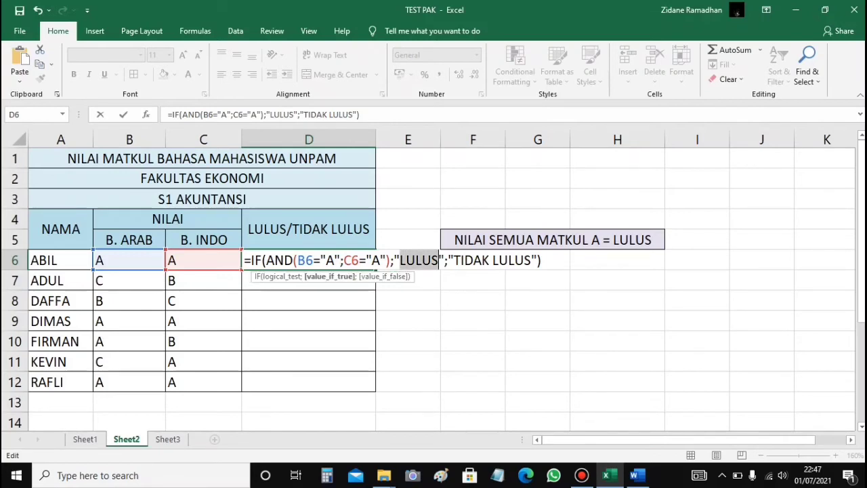
{"action": "left_click", "coordinate": [326, 260]}
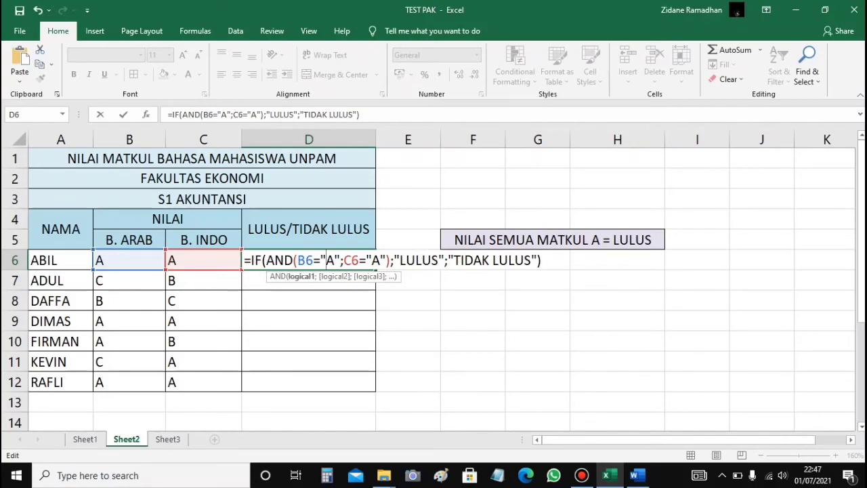
{"action": "left_click_drag", "start_coordinate": [452, 260], "coordinate": [533, 261]}
{"action": "left_click", "coordinate": [541, 260]}
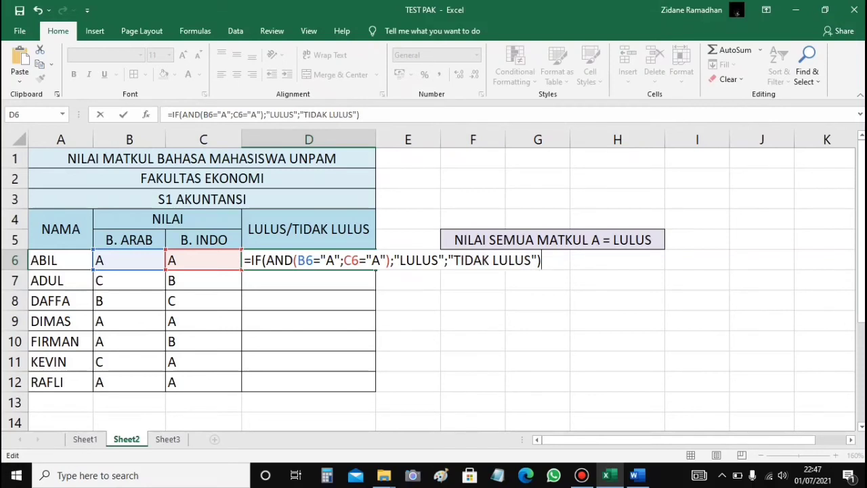
{"action": "key", "text": "Return"}
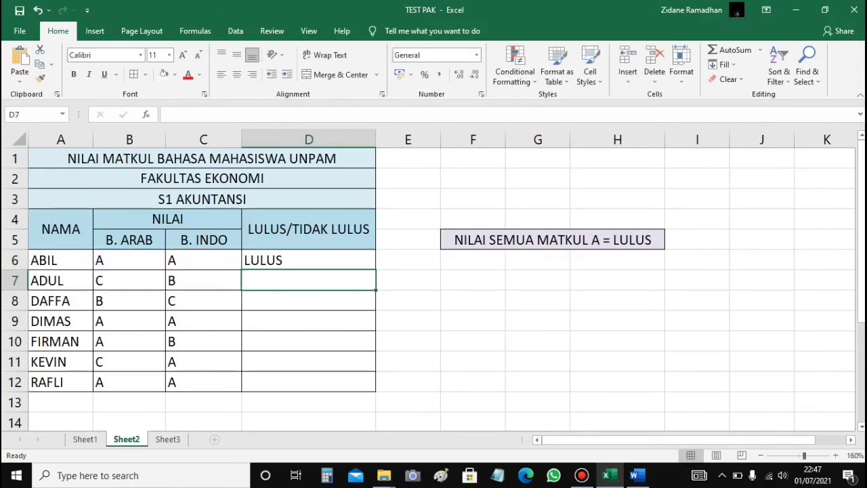
Check the row 6 result against both of its grades, and copy the D6 formula down through D12.
{"action": "left_click", "coordinate": [60, 261]}
{"action": "left_click", "coordinate": [308, 260]}
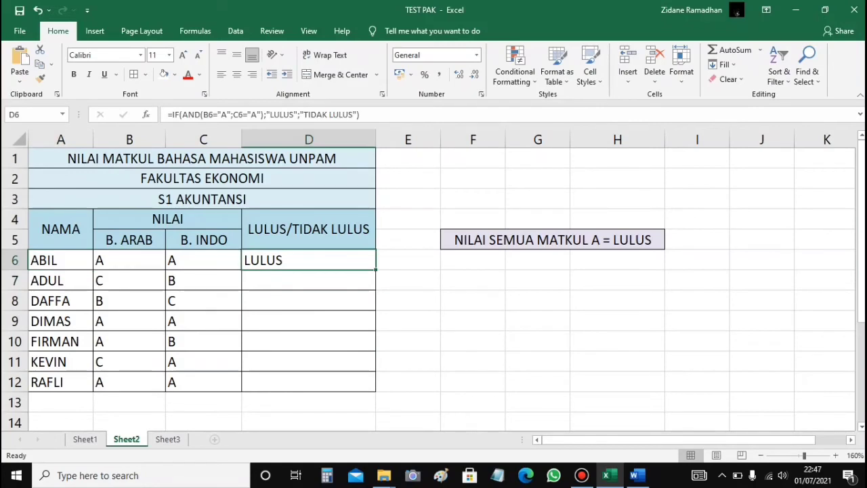
{"action": "left_click", "coordinate": [129, 261]}
{"action": "left_click", "coordinate": [203, 260]}
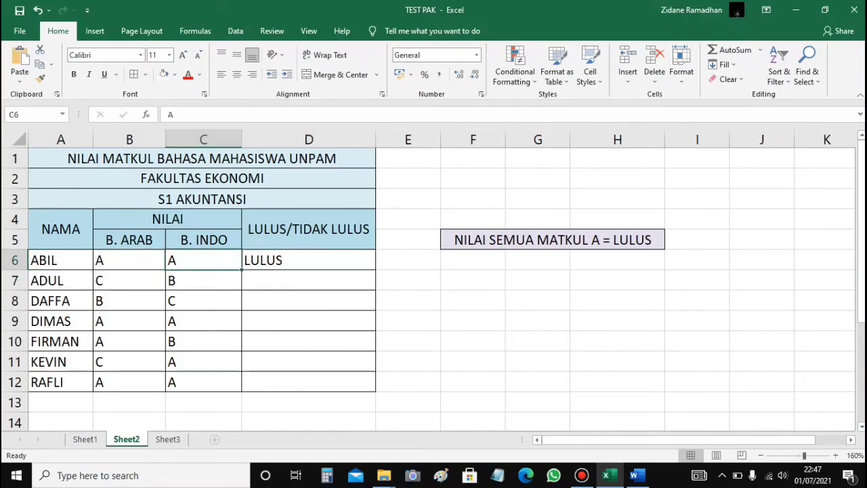
{"action": "left_click", "coordinate": [308, 260]}
{"action": "left_click_drag", "start_coordinate": [376, 269], "coordinate": [376, 391]}
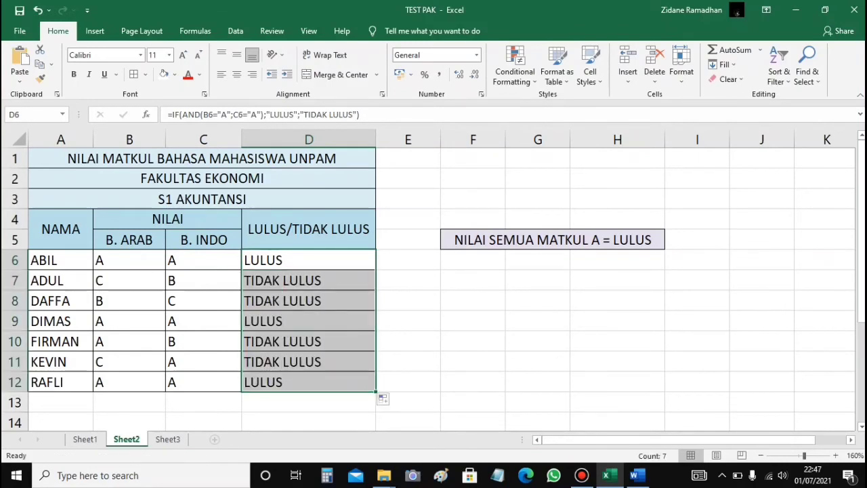
Compare the B. INDO grades in rows 9 to 11 with the pass/fail results beside them.
{"action": "left_click", "coordinate": [203, 321]}
{"action": "left_click", "coordinate": [203, 362]}
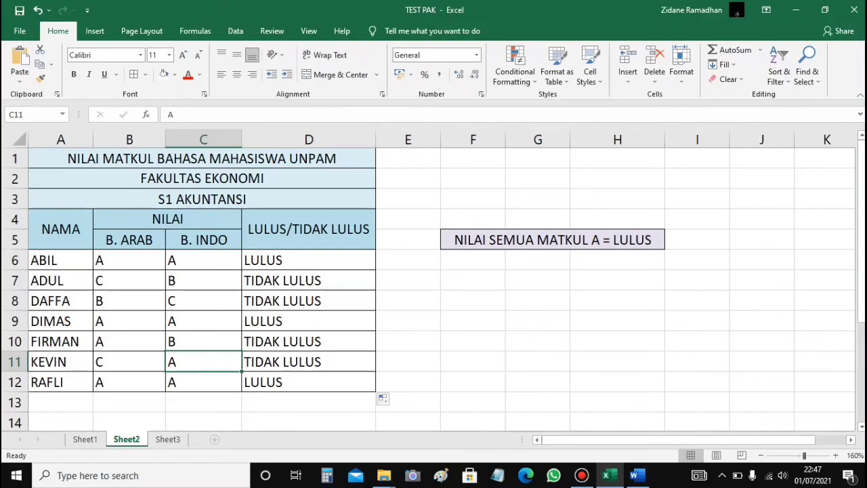
{"action": "left_click", "coordinate": [203, 341]}
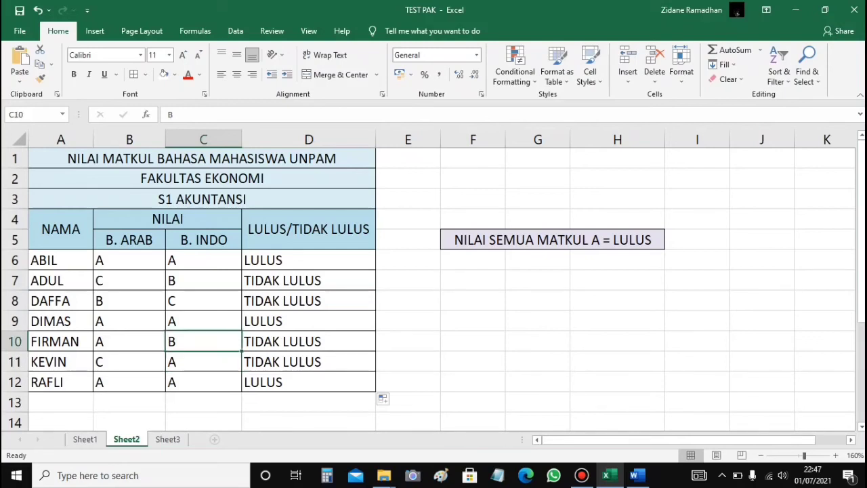
{"action": "left_click", "coordinate": [308, 342]}
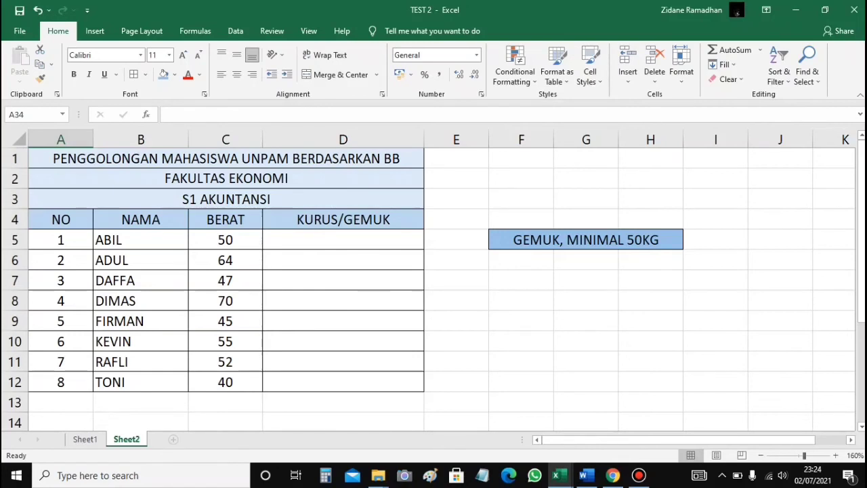
Begin an IF formula in D5 of the weight table with a NOT test for C5>=50.
{"action": "left_click", "coordinate": [586, 240]}
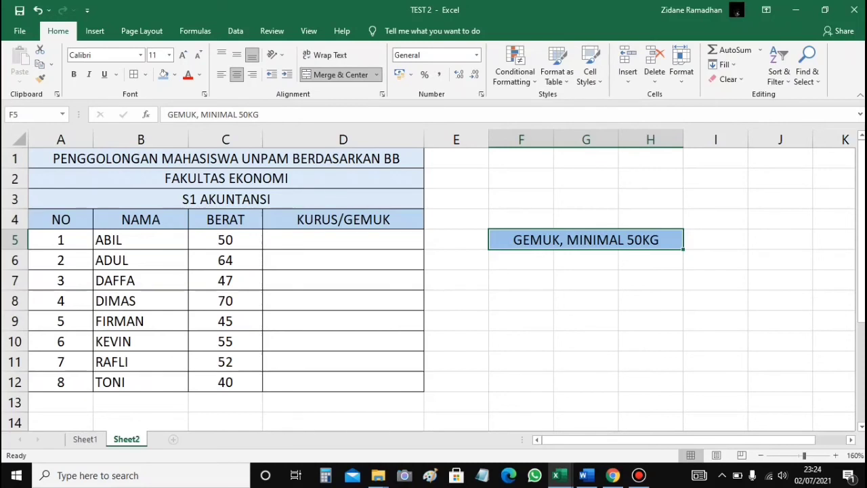
{"action": "left_click", "coordinate": [344, 240]}
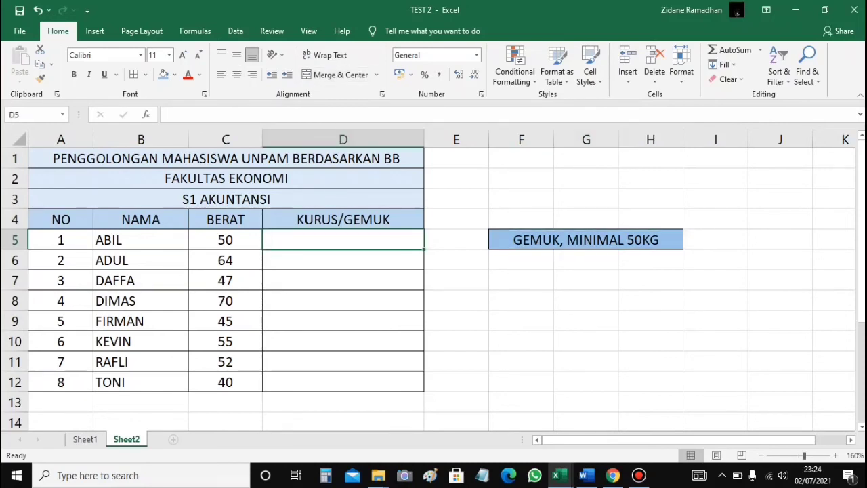
{"action": "type", "text": "=IF"}
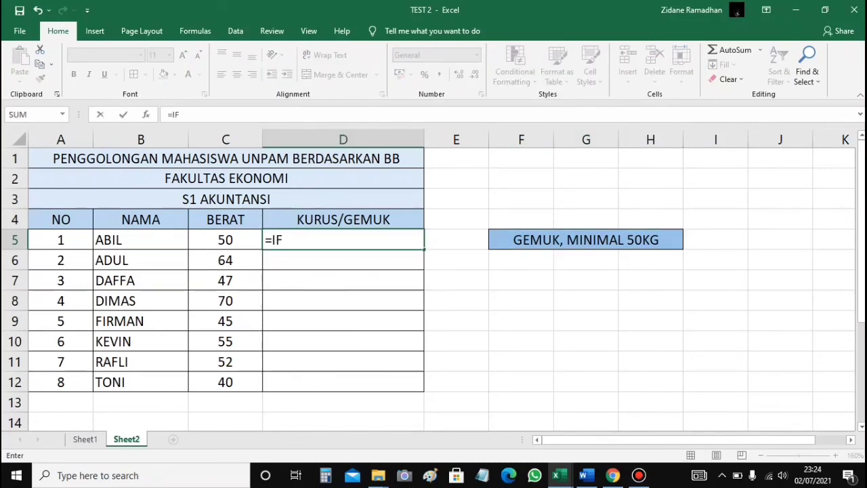
{"action": "type", "text": "(NOT("}
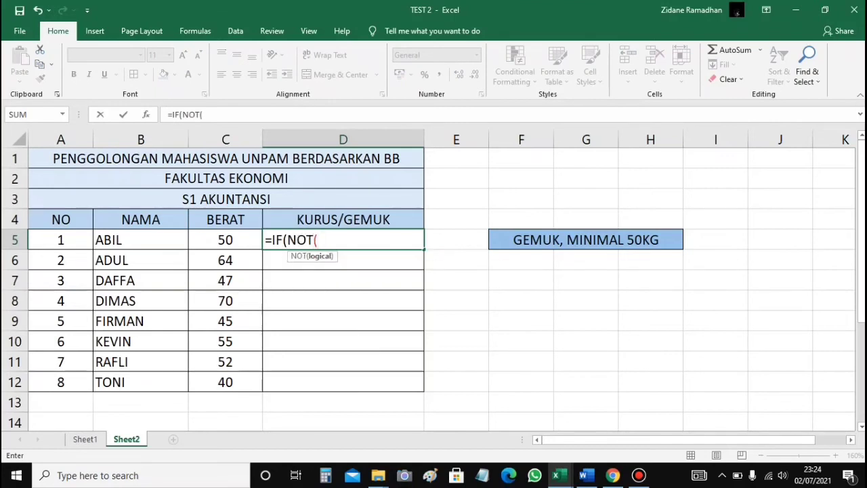
{"action": "key", "text": "Left"}
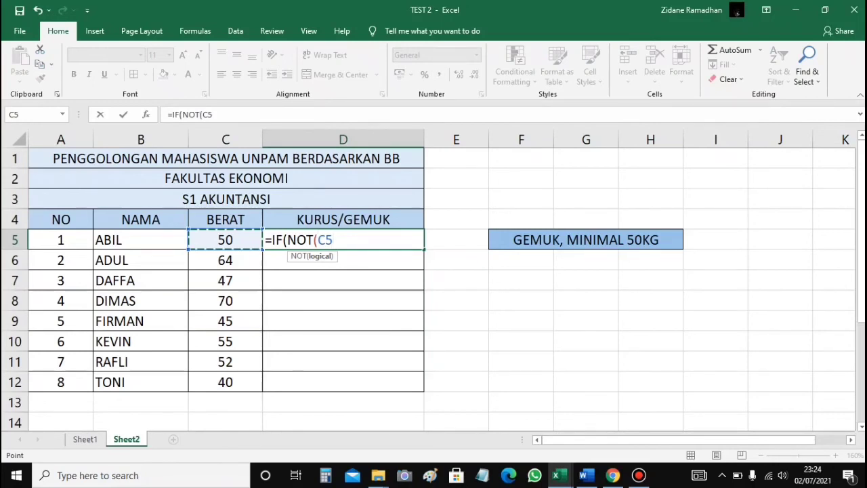
{"action": "type", "text": ">=50"}
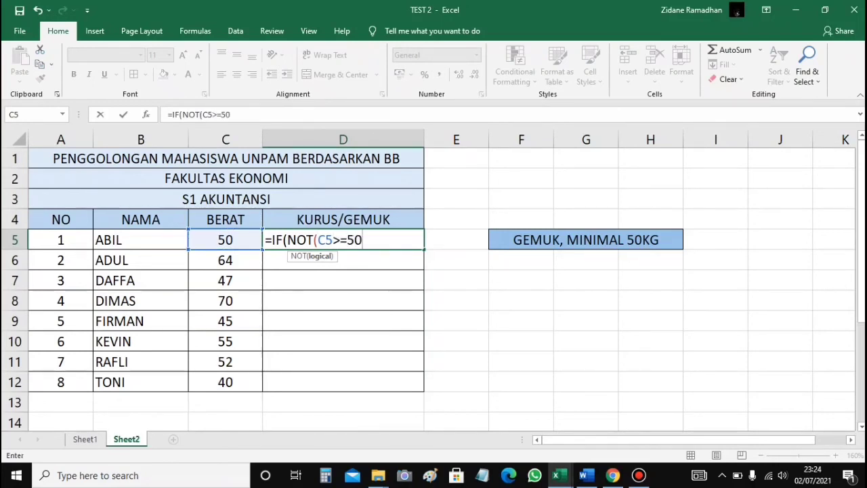
Close the NOT test in D5 and add "KURUS" as the true result and "GEMUK" as the false result.
{"action": "type", "text": ");\""}
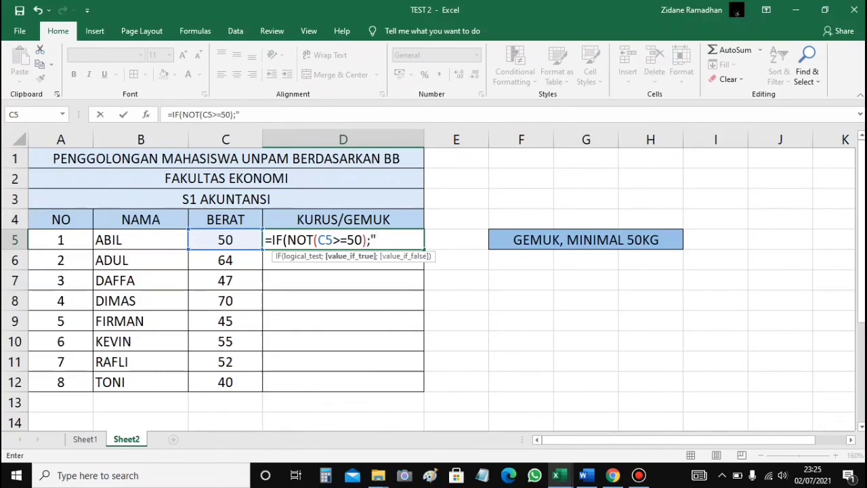
{"action": "type", "text": "KURUS\";\"G"}
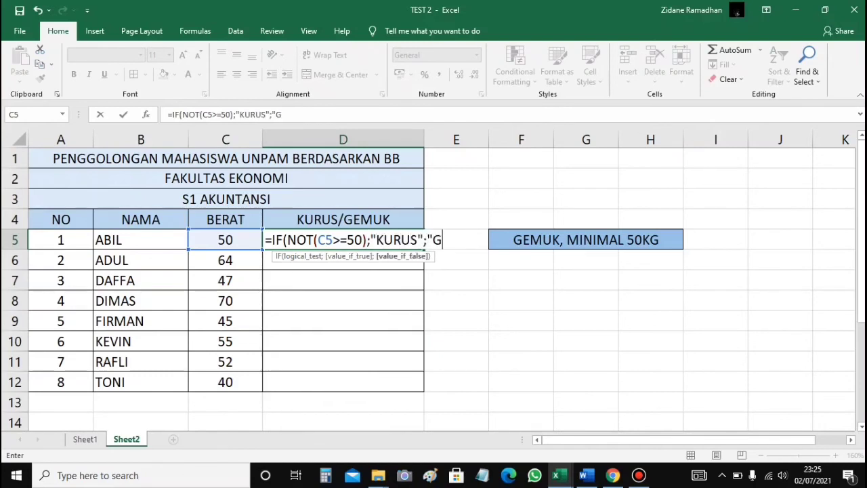
{"action": "type", "text": "EMUK\")"}
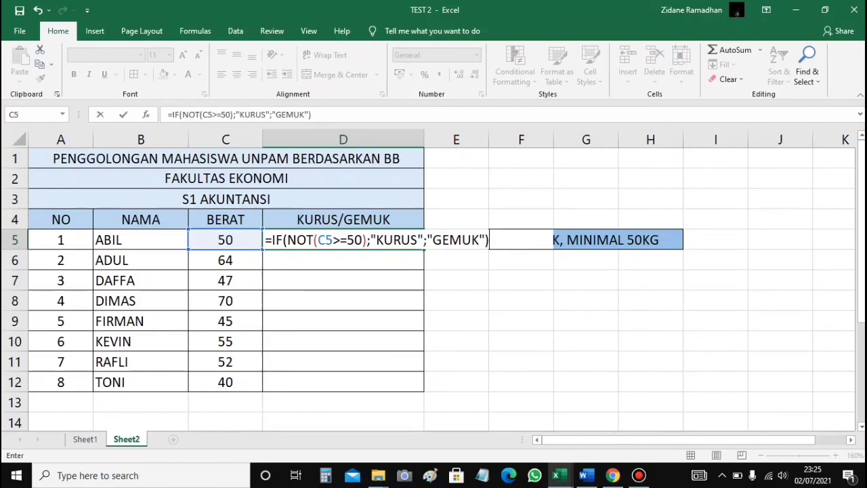
Review the arguments of the NOT formula in D5, confirm it and copy it down through D12.
{"action": "left_click_drag", "start_coordinate": [271, 239], "coordinate": [418, 240]}
{"action": "left_click", "coordinate": [371, 240]}
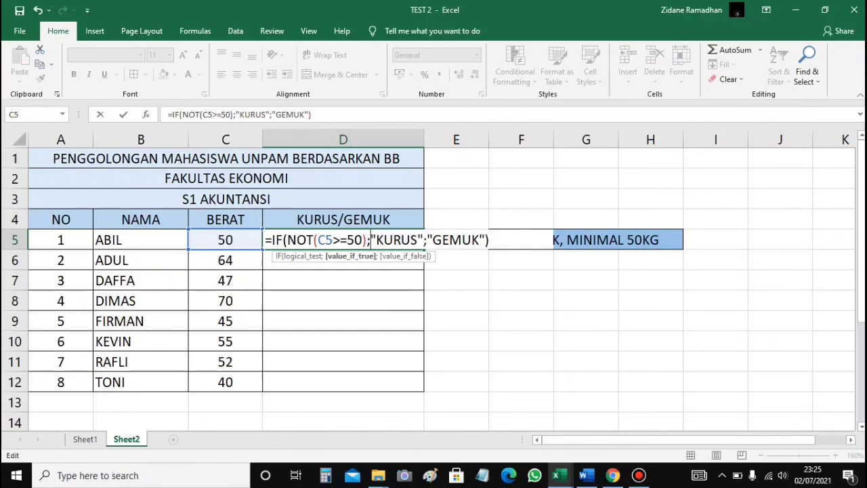
{"action": "left_click_drag", "start_coordinate": [432, 240], "coordinate": [480, 240]}
{"action": "left_click", "coordinate": [489, 240]}
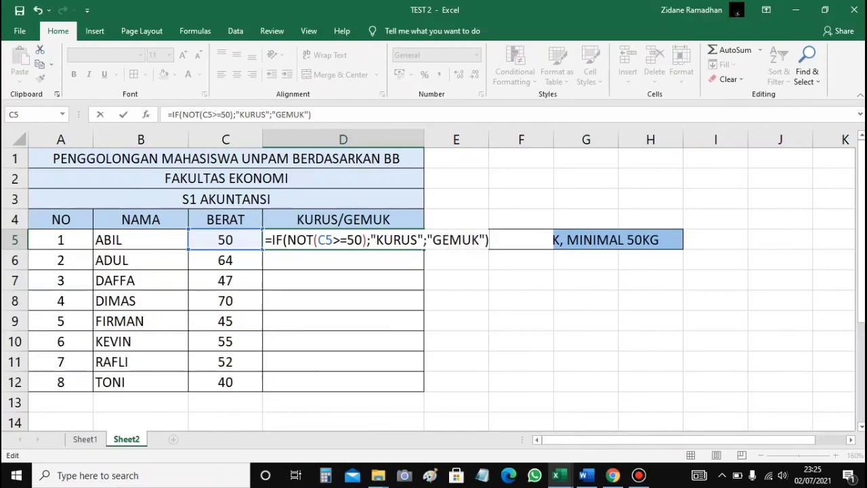
{"action": "key", "text": "Return"}
{"action": "left_click", "coordinate": [342, 240]}
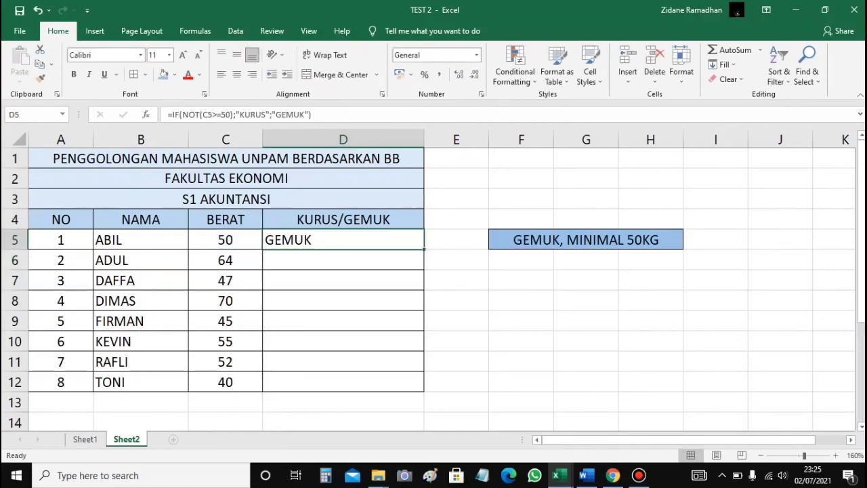
{"action": "left_click_drag", "start_coordinate": [424, 249], "coordinate": [420, 384]}
Compare the weights with the KURUS/GEMUK results and inspect the formulas in D5, D6 and D9.
{"action": "left_click", "coordinate": [226, 260]}
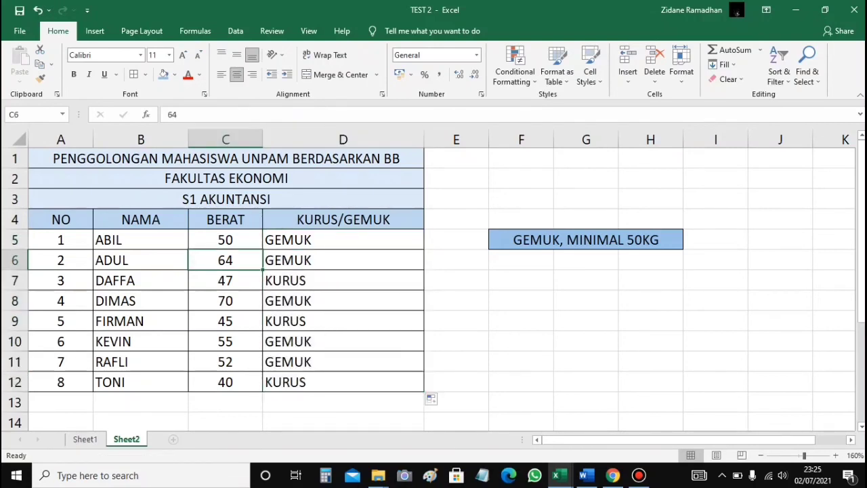
{"action": "left_click", "coordinate": [343, 240]}
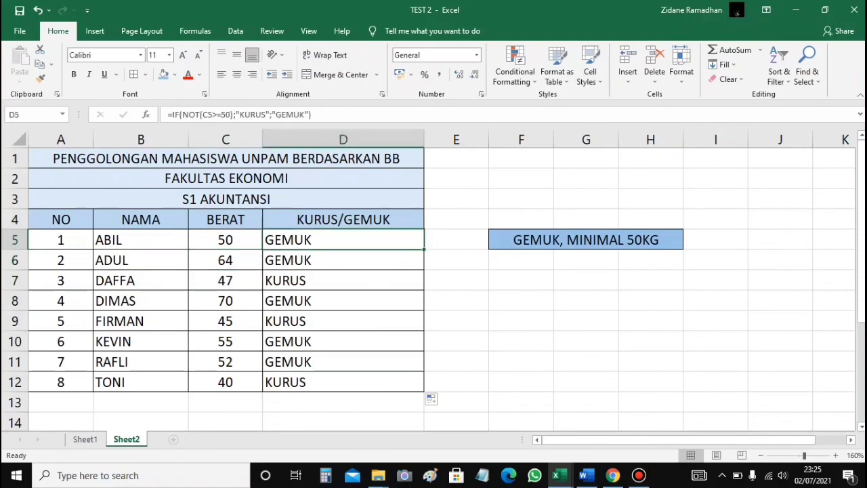
{"action": "left_click", "coordinate": [343, 261]}
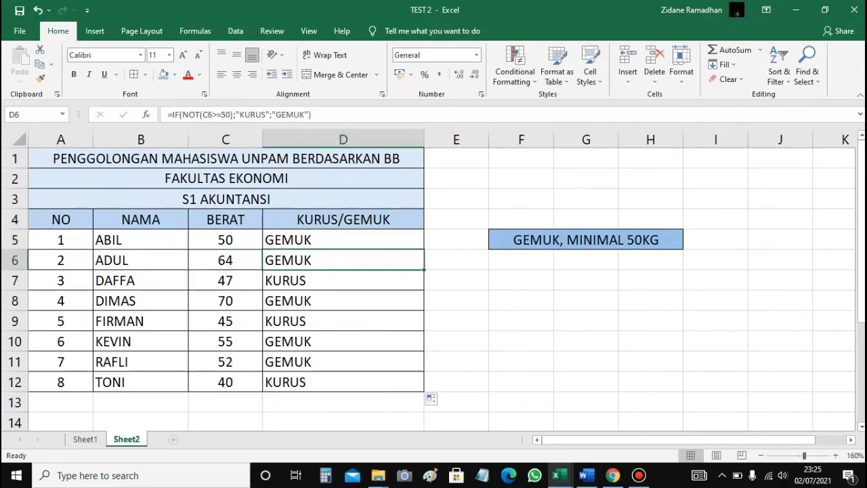
{"action": "left_click", "coordinate": [343, 321]}
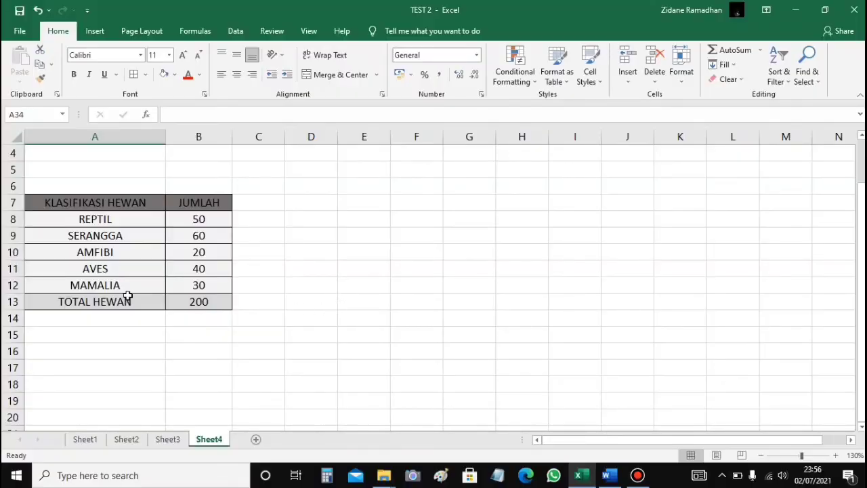
Insert a 2-D clustered column chart from the animal classes and their counts in A8:B12 on Sheet4.
{"action": "left_click_drag", "start_coordinate": [81, 218], "coordinate": [199, 287]}
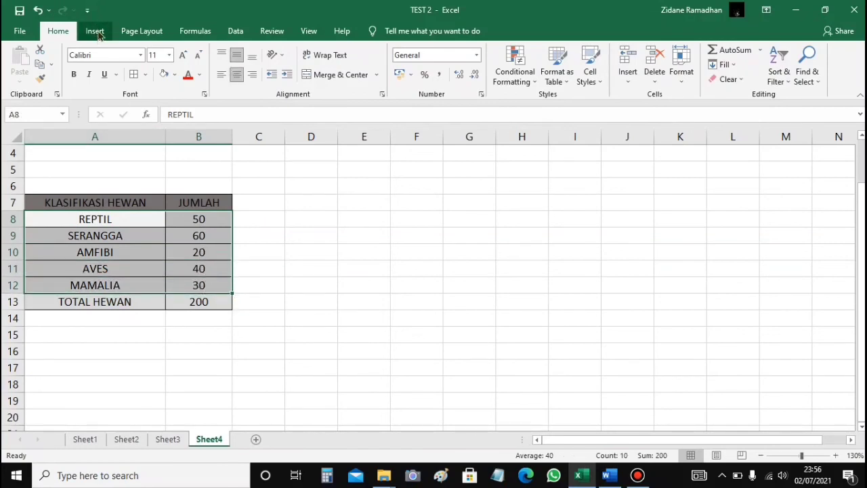
{"action": "left_click", "coordinate": [95, 33]}
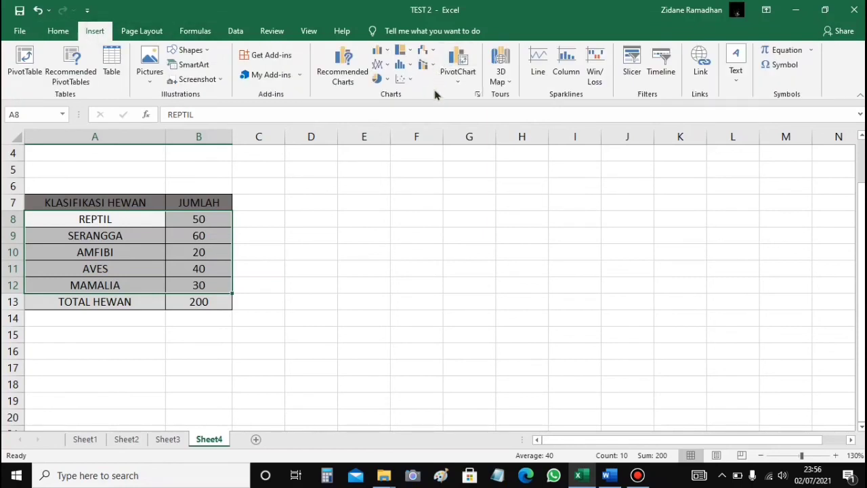
{"action": "left_click", "coordinate": [384, 51]}
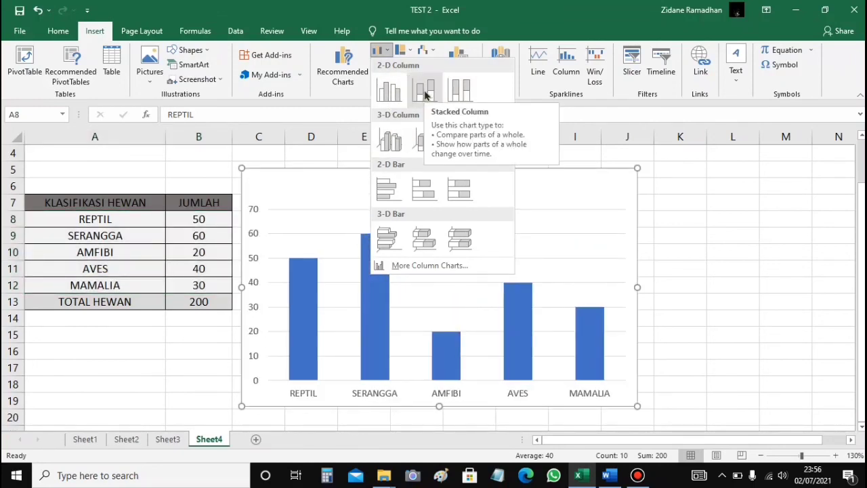
{"action": "left_click", "coordinate": [413, 54]}
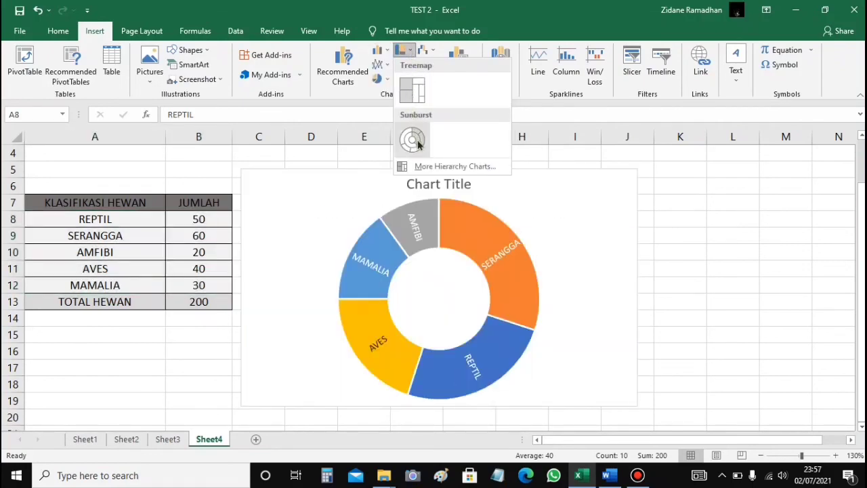
{"action": "left_click", "coordinate": [388, 53]}
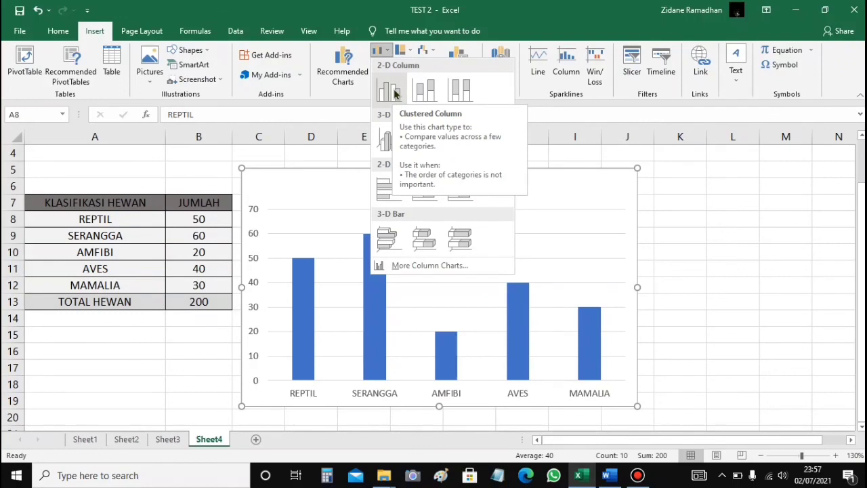
{"action": "left_click", "coordinate": [390, 91]}
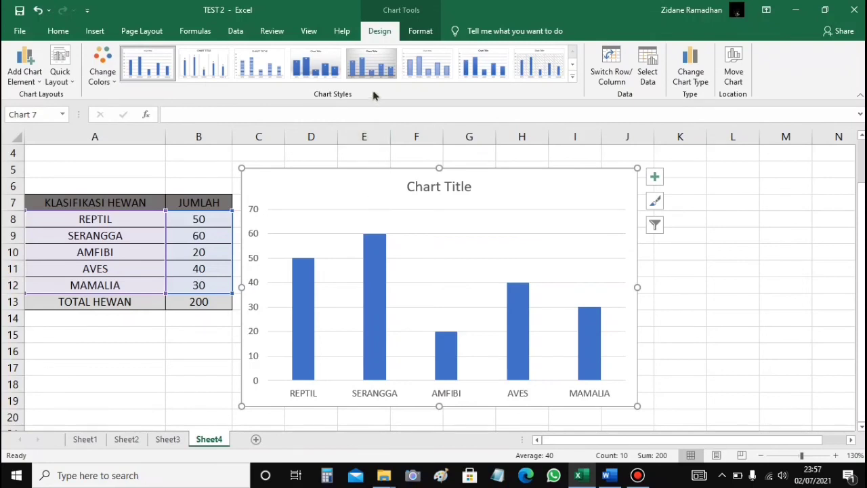
Apply the third chart style with striped columns and data labels, and recolour the chart with the gray monochromatic palette.
{"action": "left_click", "coordinate": [320, 67]}
{"action": "left_click", "coordinate": [268, 73]}
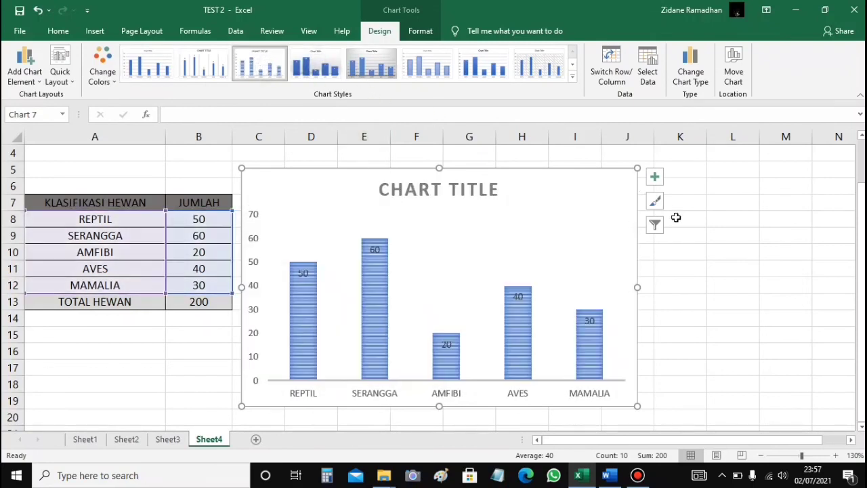
{"action": "left_click", "coordinate": [654, 202]}
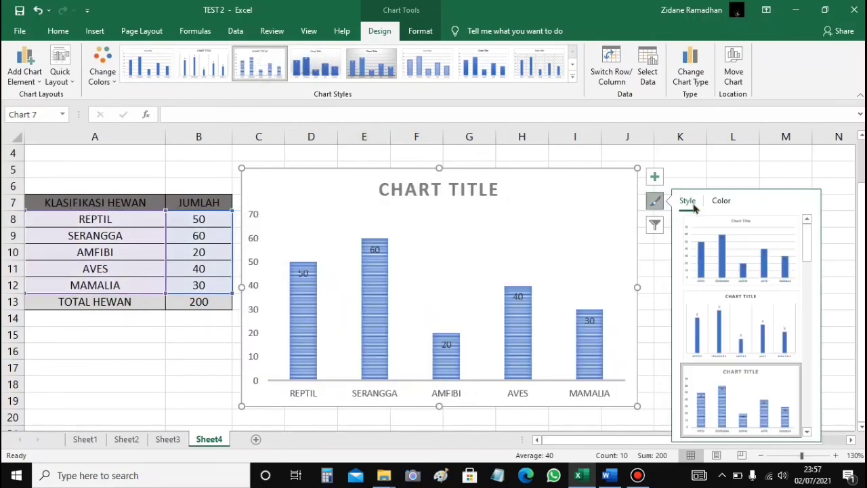
{"action": "left_click", "coordinate": [722, 201]}
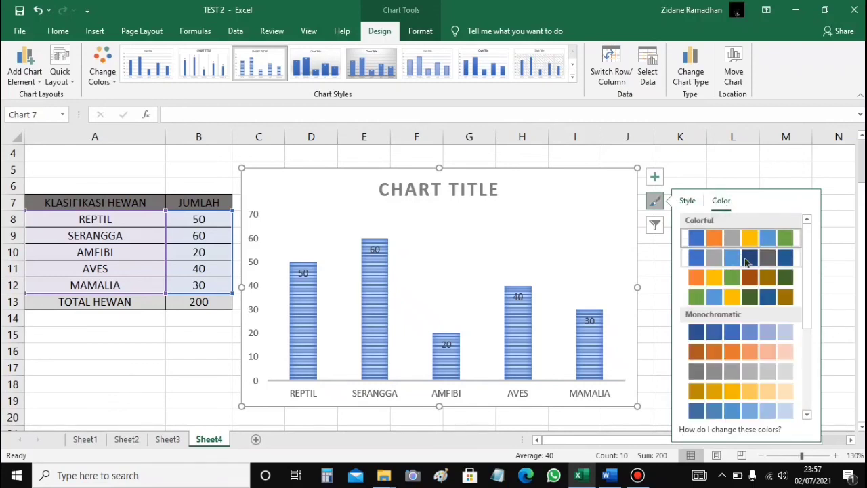
{"action": "left_click", "coordinate": [740, 258]}
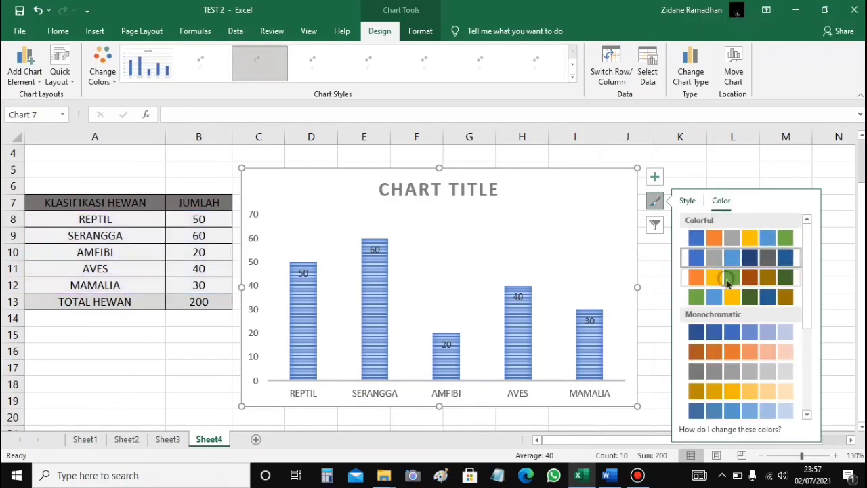
{"action": "left_click", "coordinate": [731, 297]}
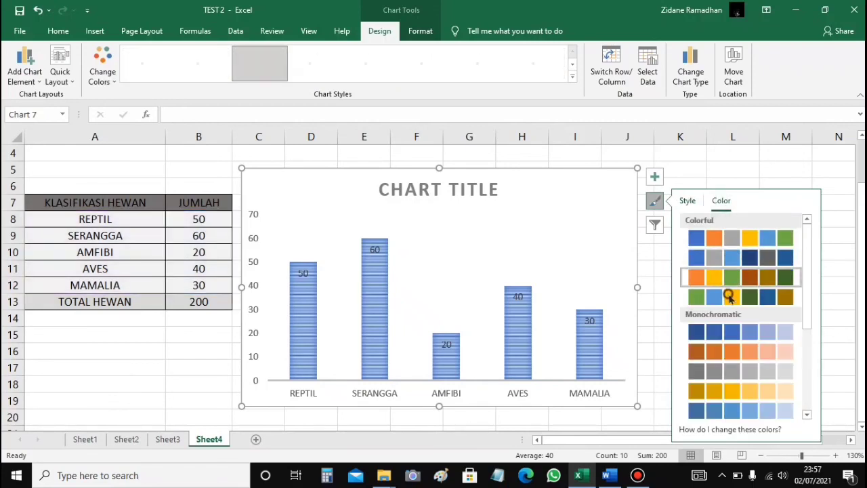
{"action": "left_click", "coordinate": [727, 351]}
{"action": "left_click", "coordinate": [728, 374]}
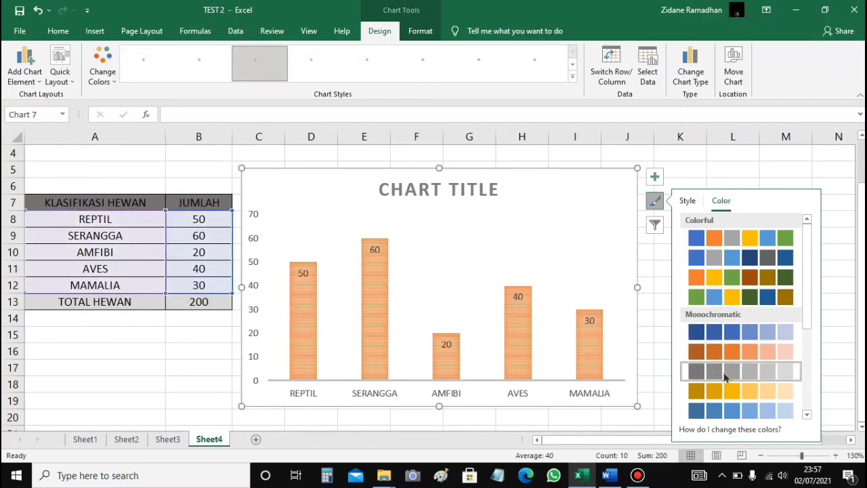
{"action": "left_click", "coordinate": [279, 361]}
{"action": "left_click", "coordinate": [185, 371]}
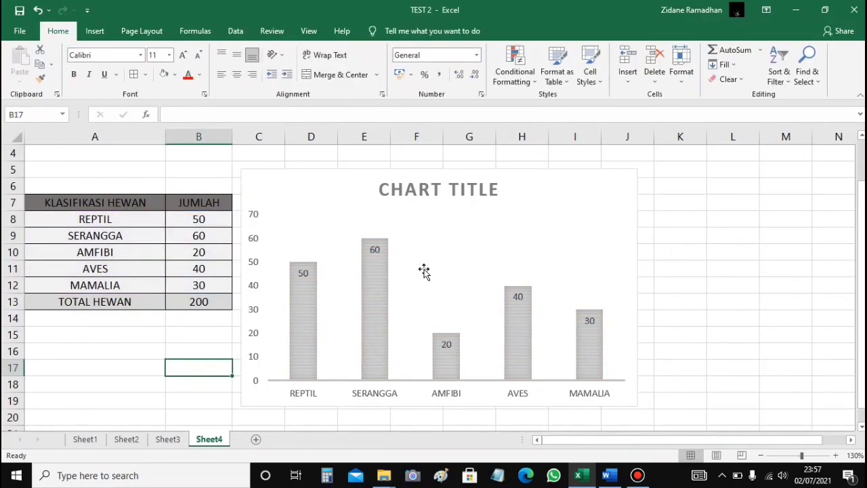
{"action": "left_click", "coordinate": [455, 265]}
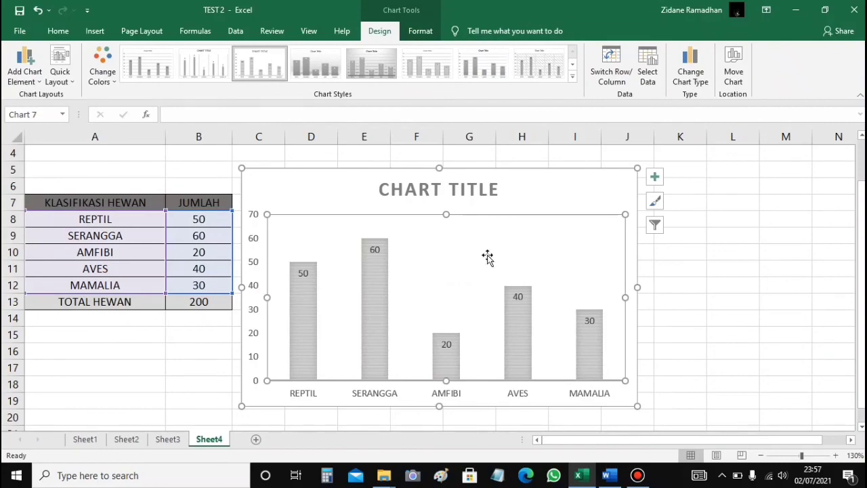